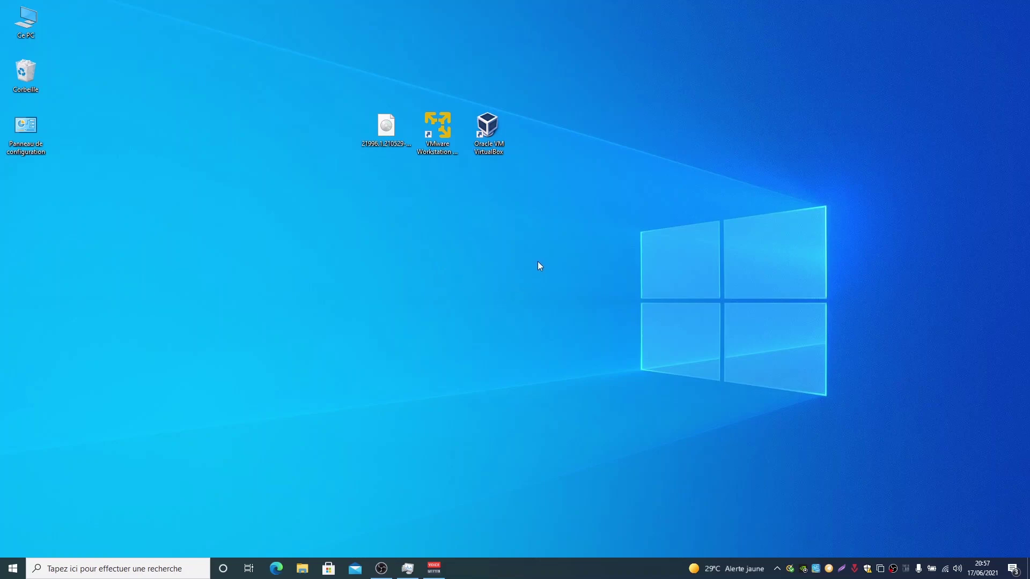
pyautogui.click(386, 128)
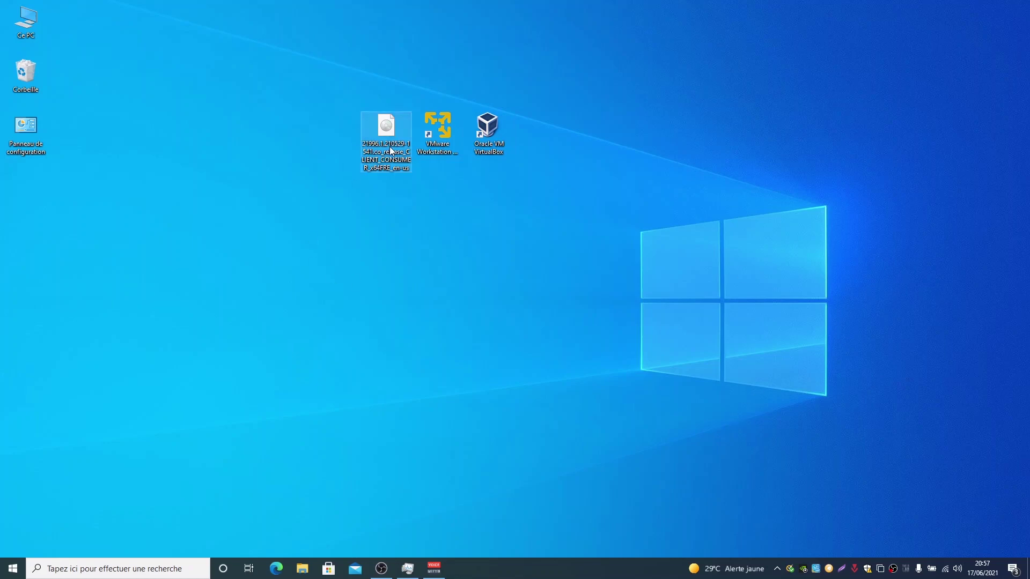
pyautogui.moveTo(390, 116); pyautogui.dragTo(389, 122)
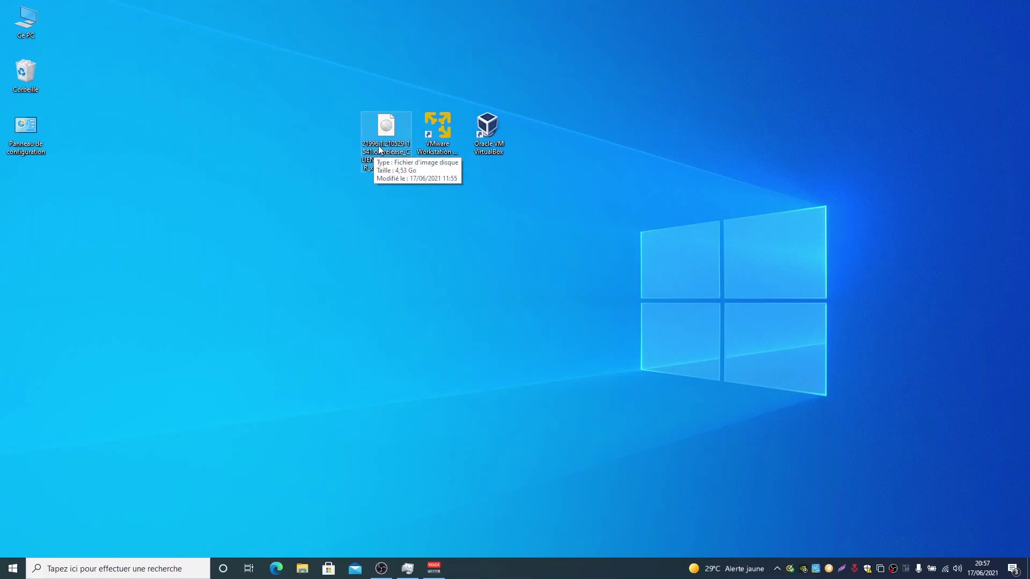
pyautogui.click(429, 214)
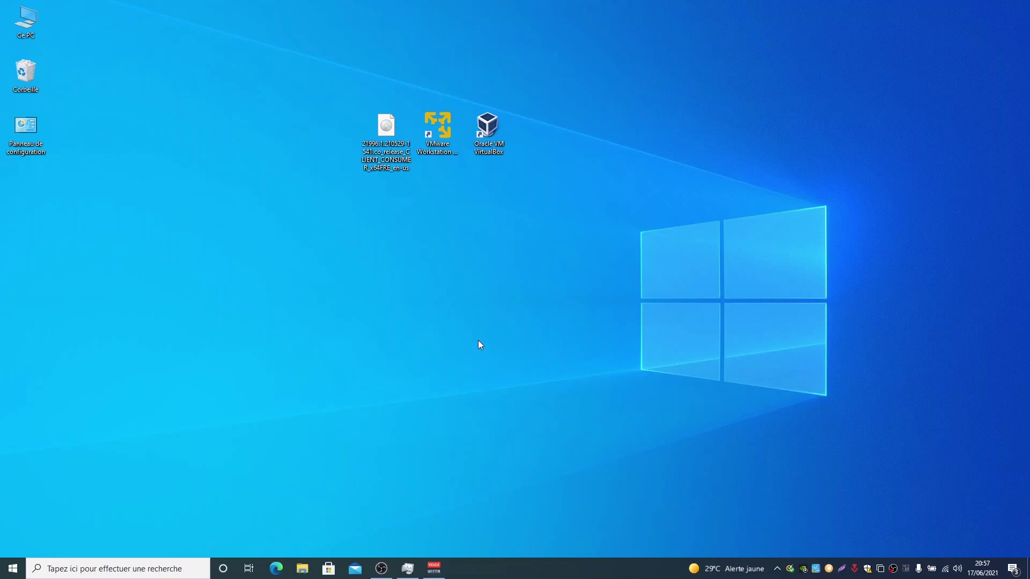
pyautogui.click(450, 127)
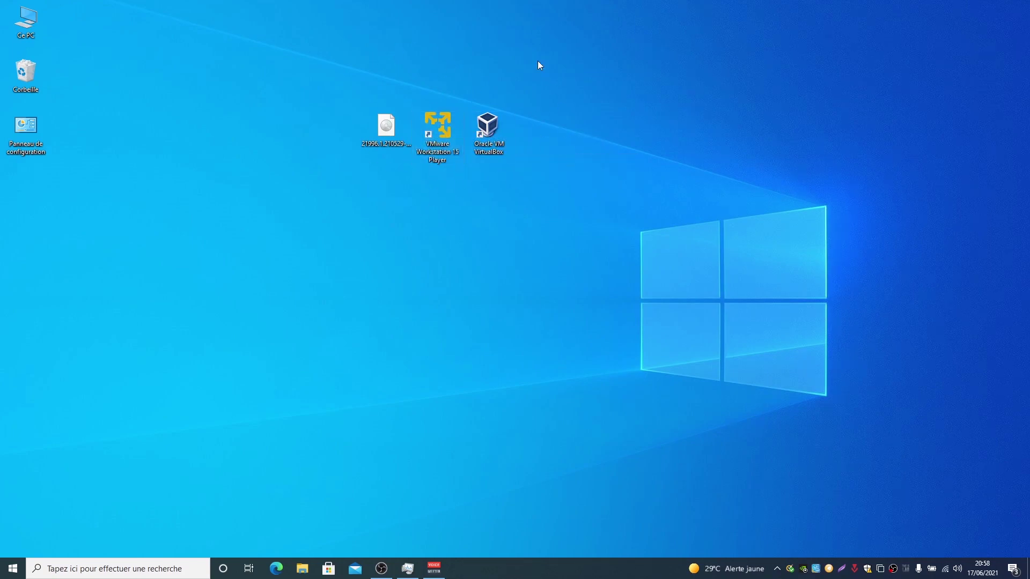
pyautogui.click(498, 131)
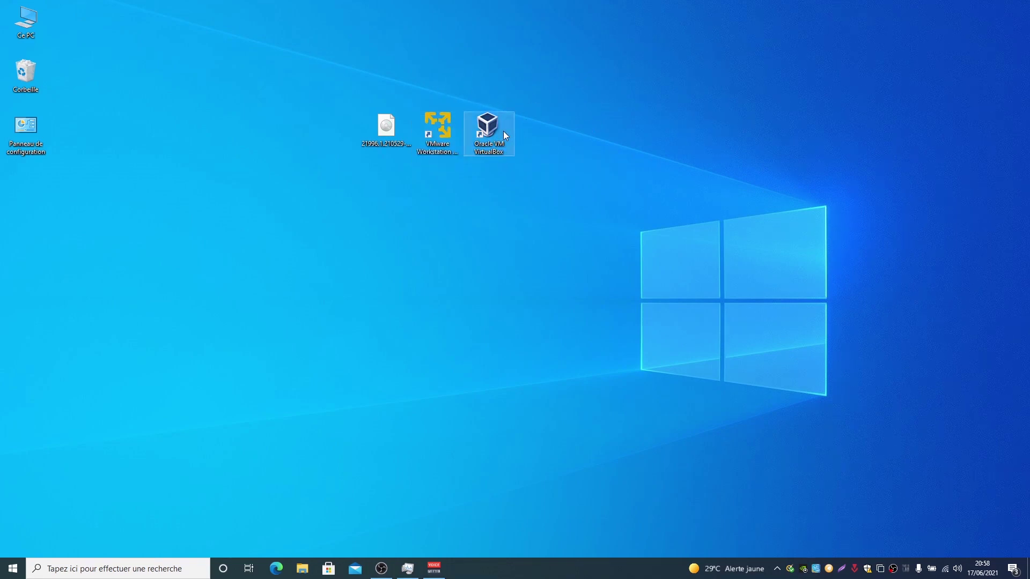
# Open VMware Workstation 15 Player and start creating a new virtual machine.
pyautogui.click(431, 133)
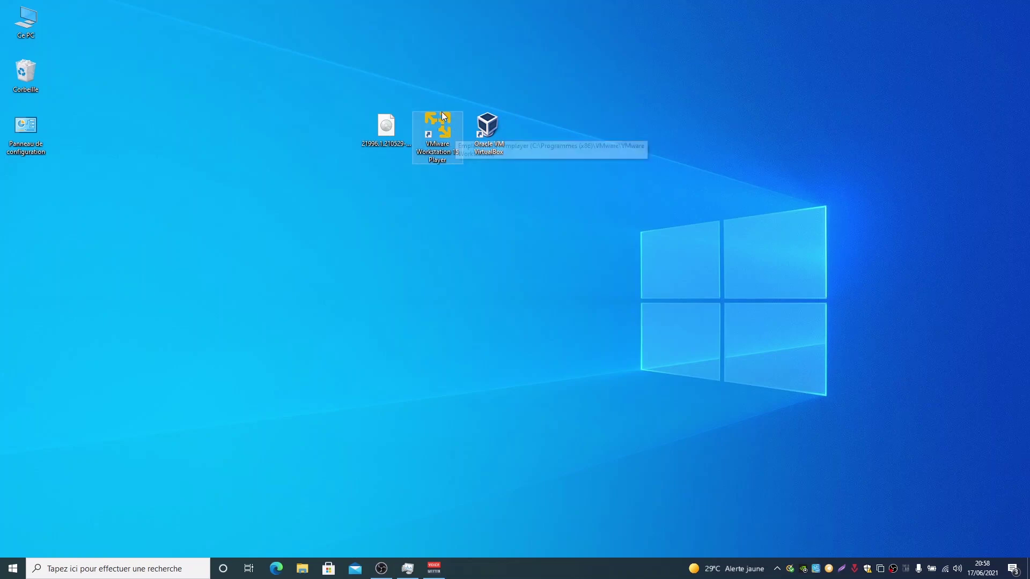
pyautogui.click(456, 243)
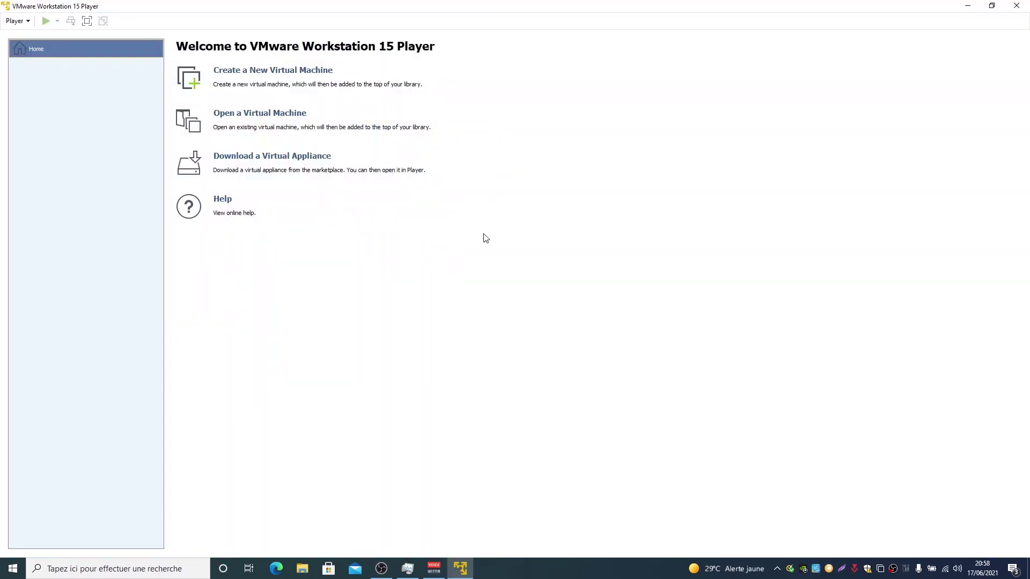
pyautogui.moveTo(542, 15); pyautogui.dragTo(518, 201)
pyautogui.click(601, 274)
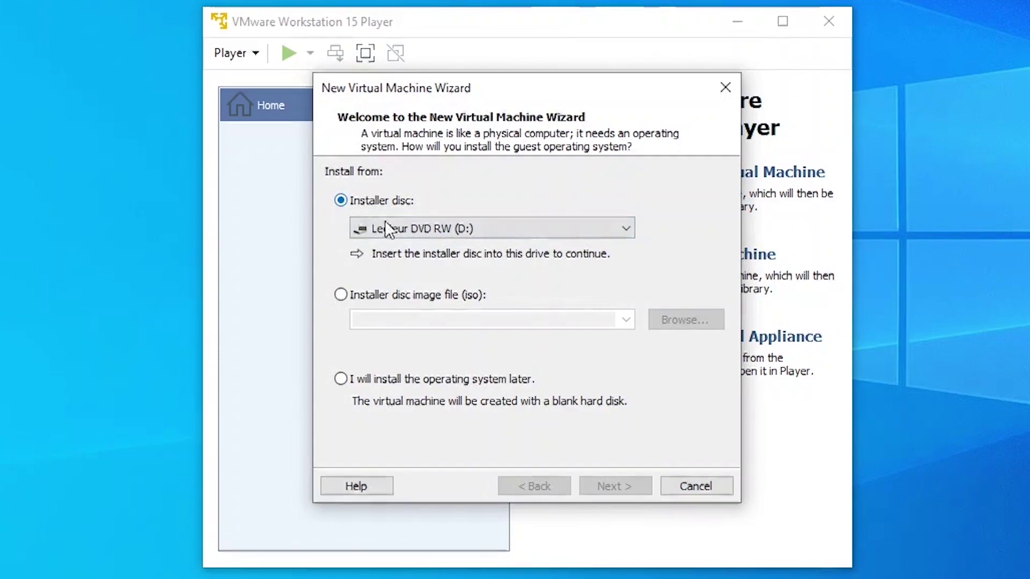
# Install from a disc image file, using the 21996.1.210529-1541.co_release_CLIENT_CONSUMER_x64FRE_en-us ISO on the desktop, and continue the wizard.
pyautogui.click(504, 295)
pyautogui.click(494, 226)
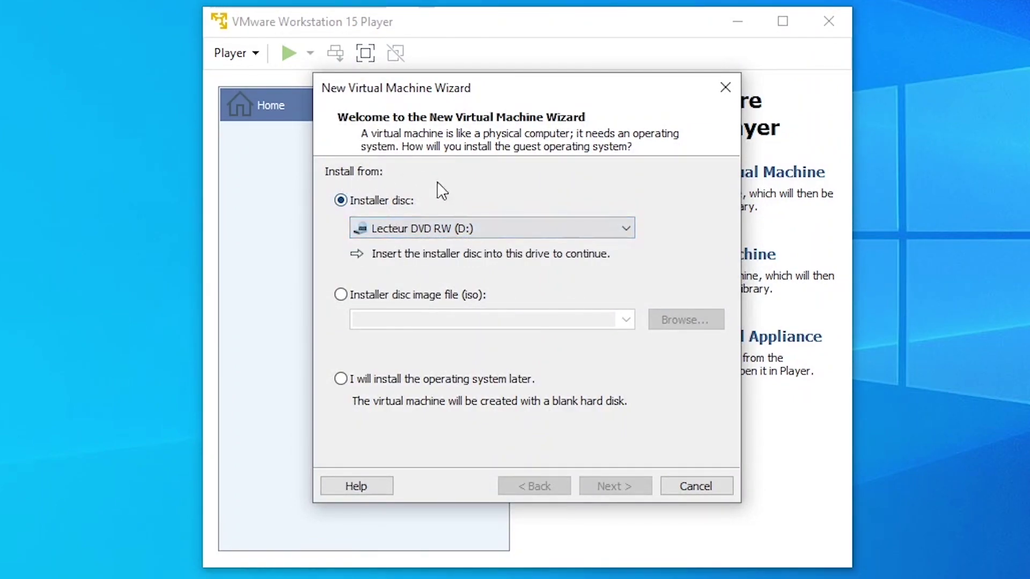
pyautogui.click(395, 229)
pyautogui.click(431, 225)
pyautogui.click(365, 295)
pyautogui.click(697, 318)
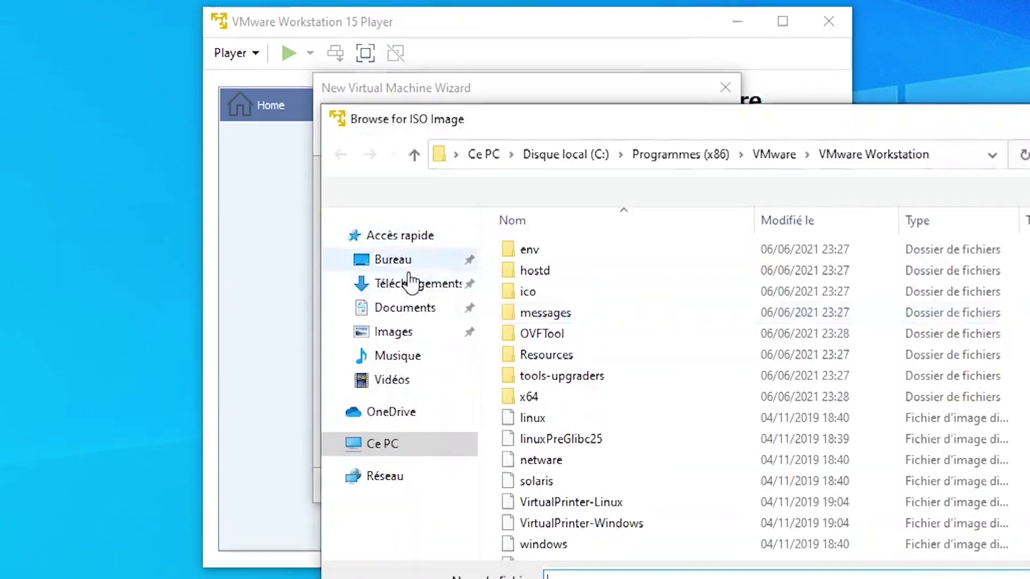
pyautogui.click(400, 259)
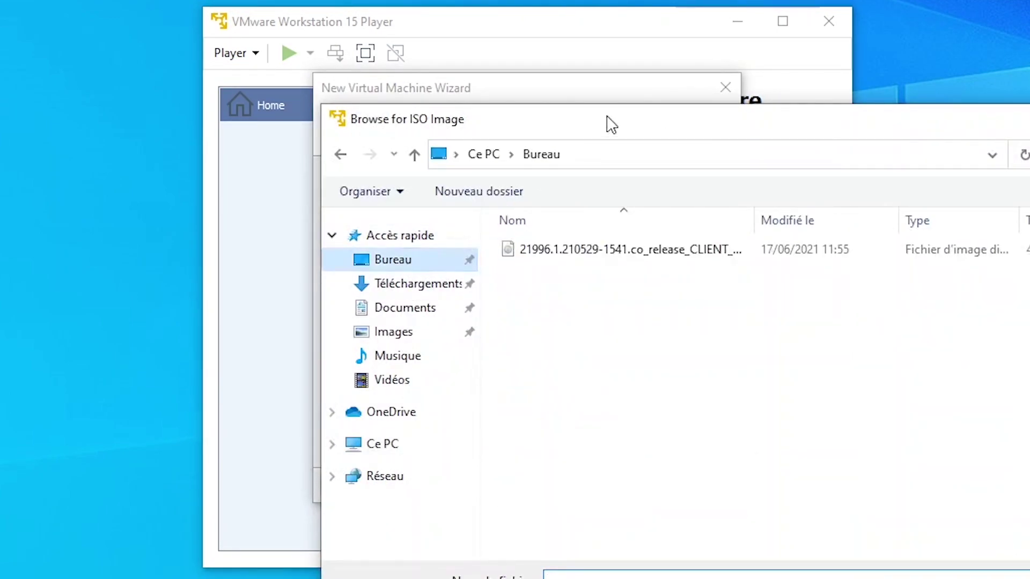
pyautogui.doubleClick(606, 234)
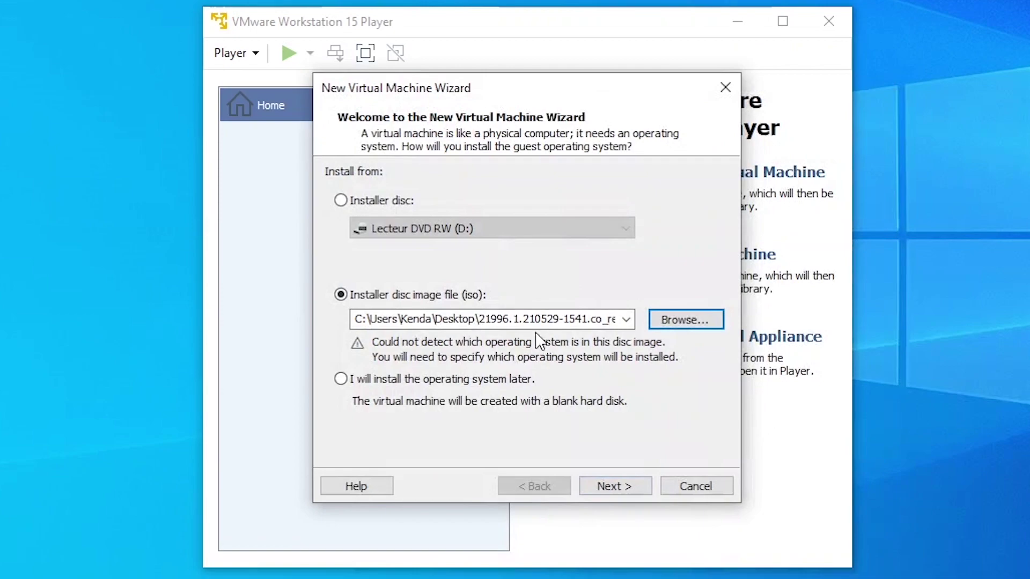
pyautogui.click(607, 485)
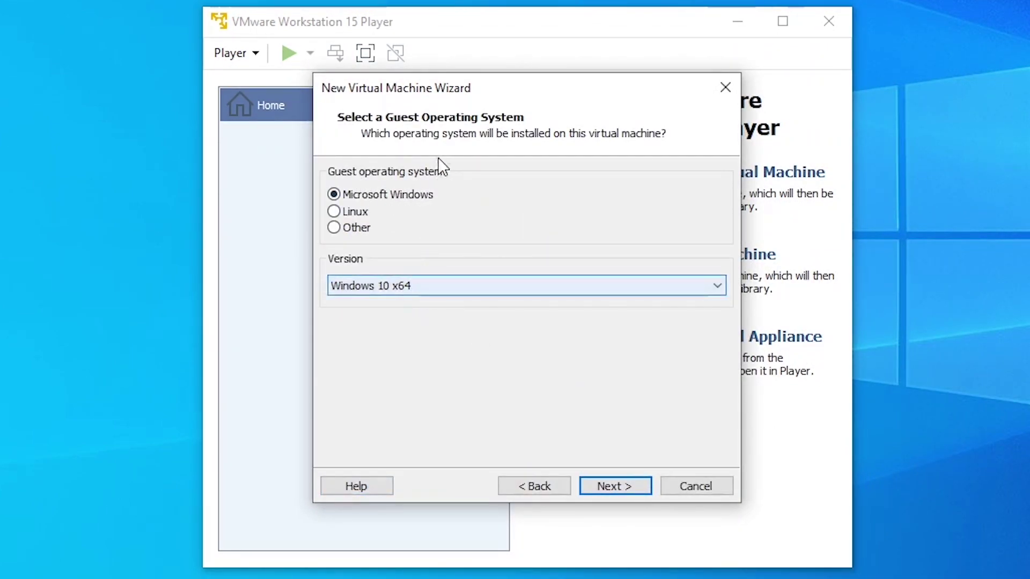
# Choose Windows 10 x64 as the guest operating system version and continue to the naming page.
pyautogui.click(439, 285)
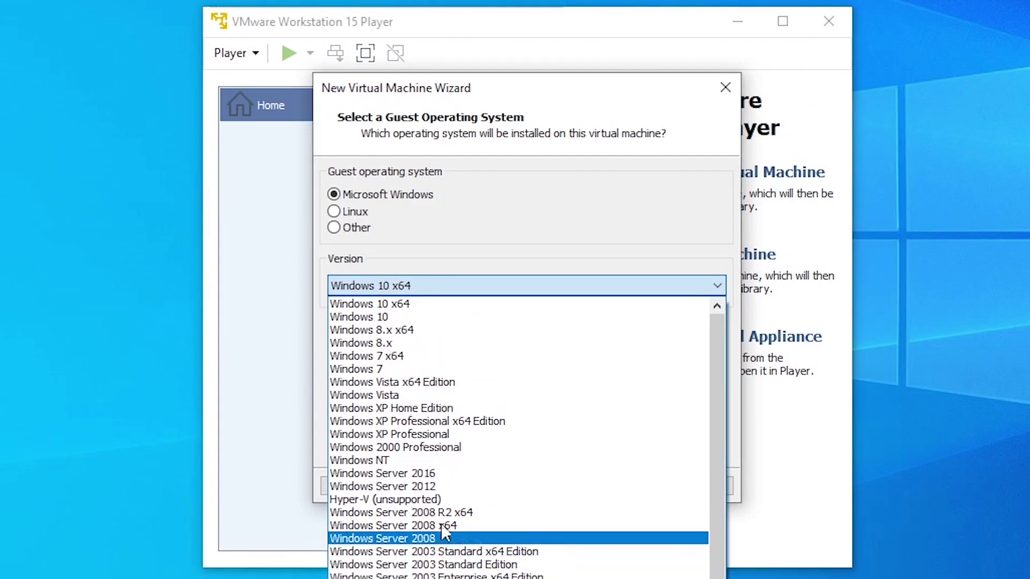
pyautogui.click(443, 306)
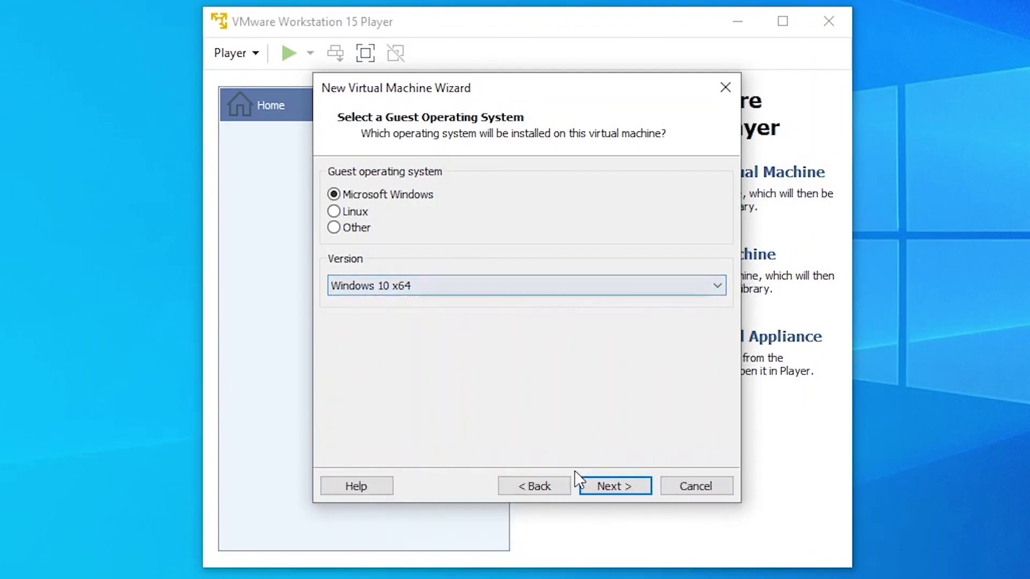
pyautogui.click(607, 487)
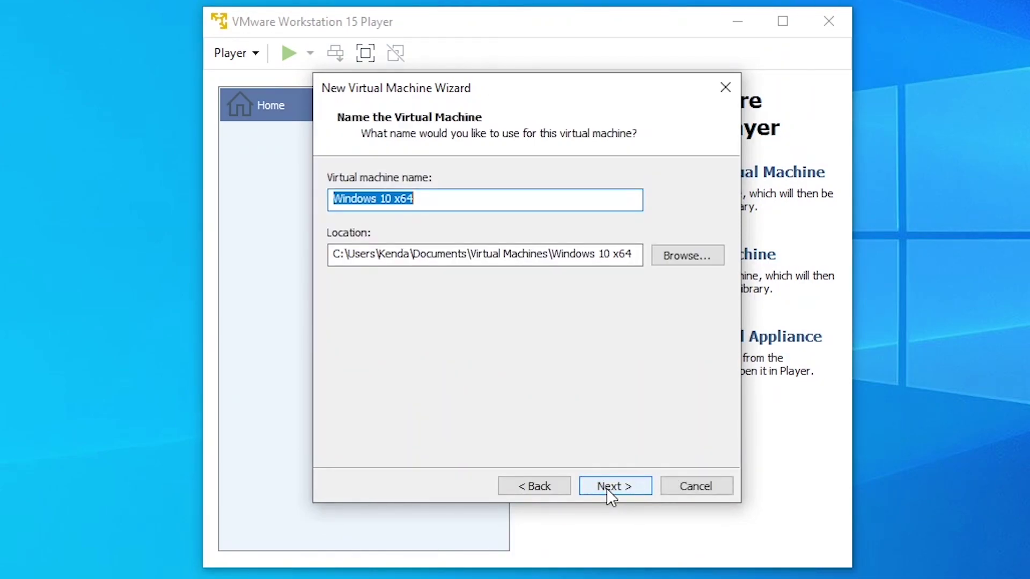
# Name the virtual machine Win11 and continue to the disk capacity page.
pyautogui.write('Win')
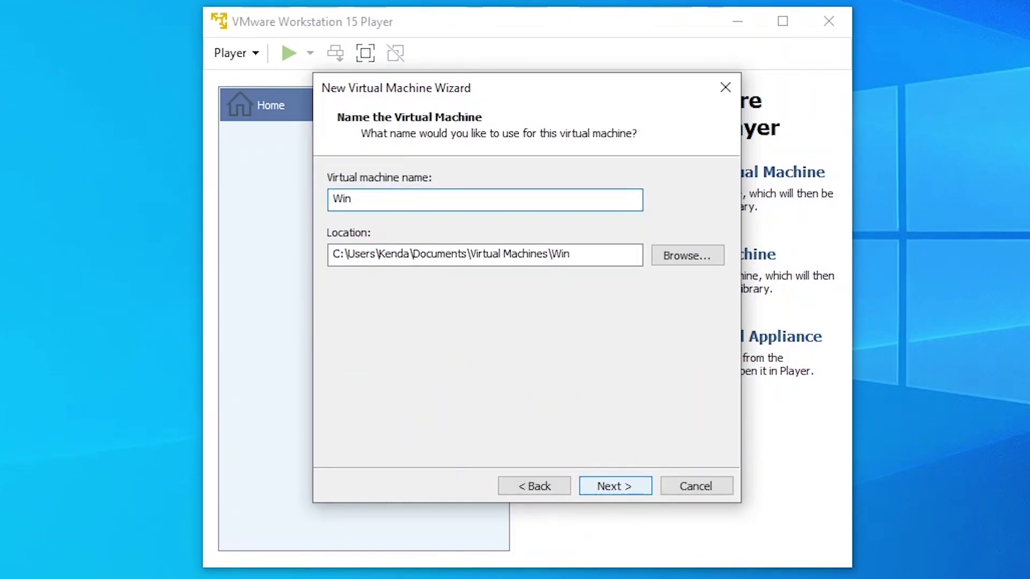
pyautogui.press('BackSpace')
pyautogui.press('BackSpace')
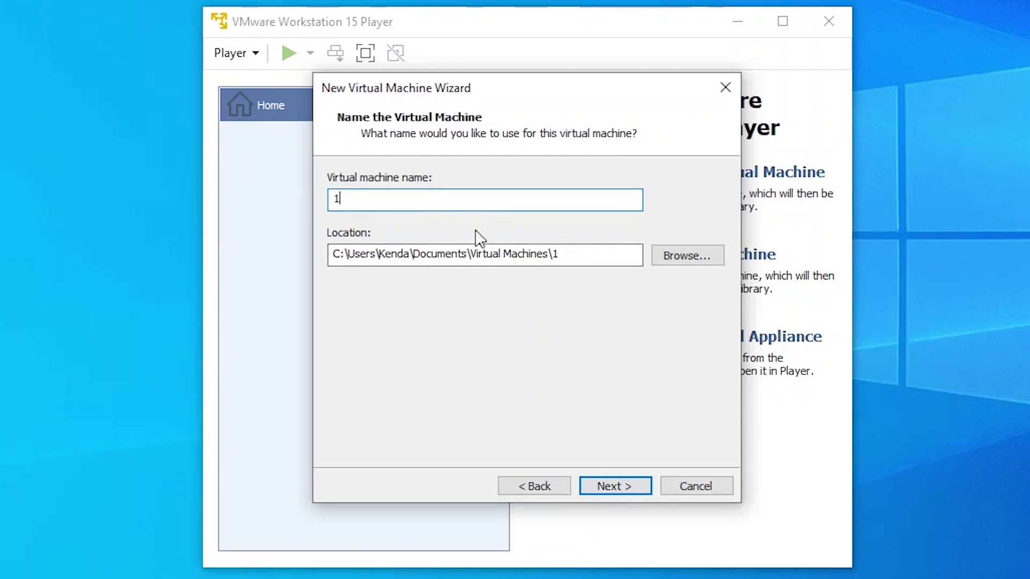
pyautogui.press('BackSpace')
pyautogui.write('Win11')
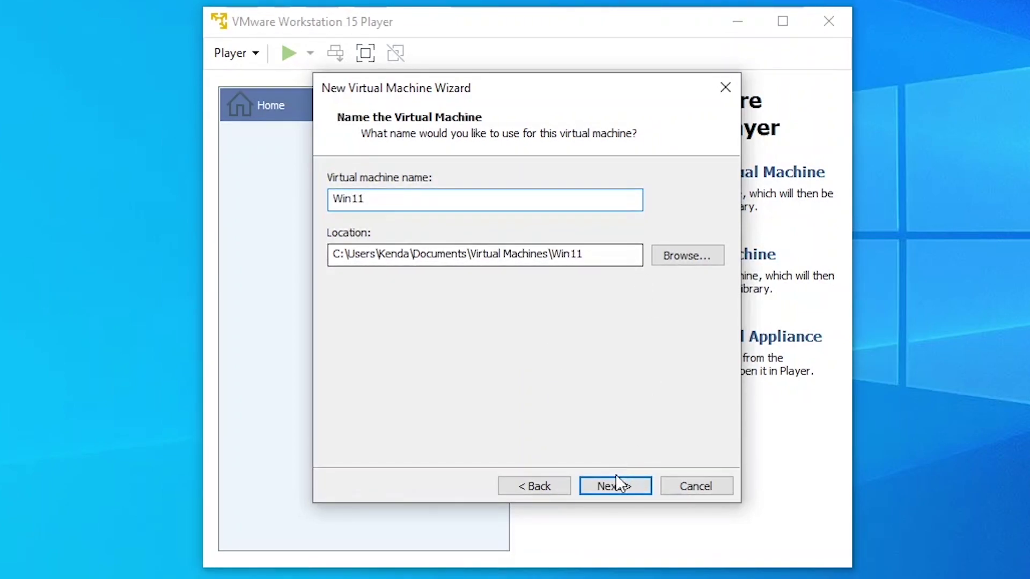
pyautogui.click(615, 486)
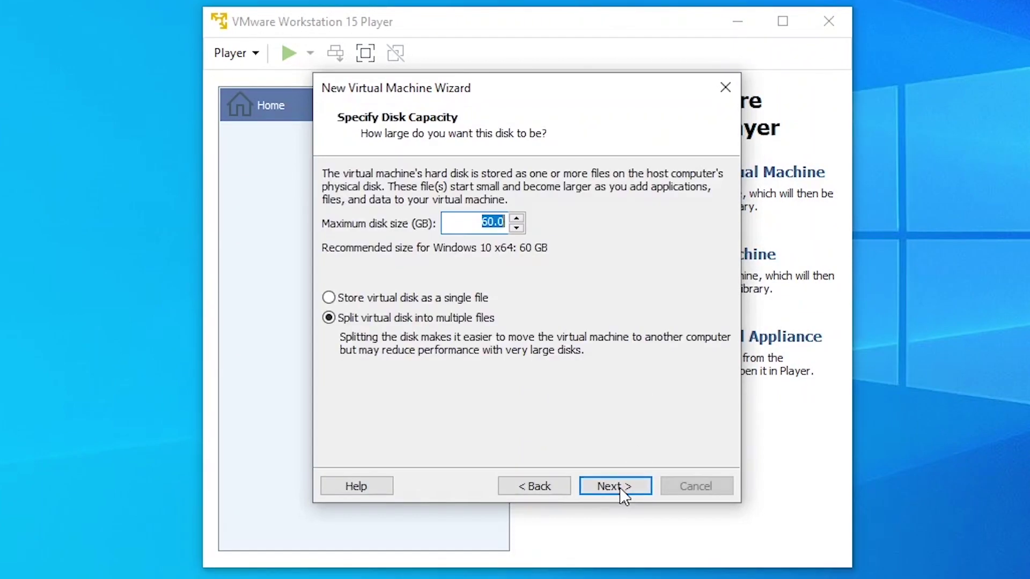
# Keep the 60 GB maximum disk size, split the virtual disk into multiple files, and continue to the summary.
pyautogui.moveTo(526, 90); pyautogui.dragTo(299, 97)
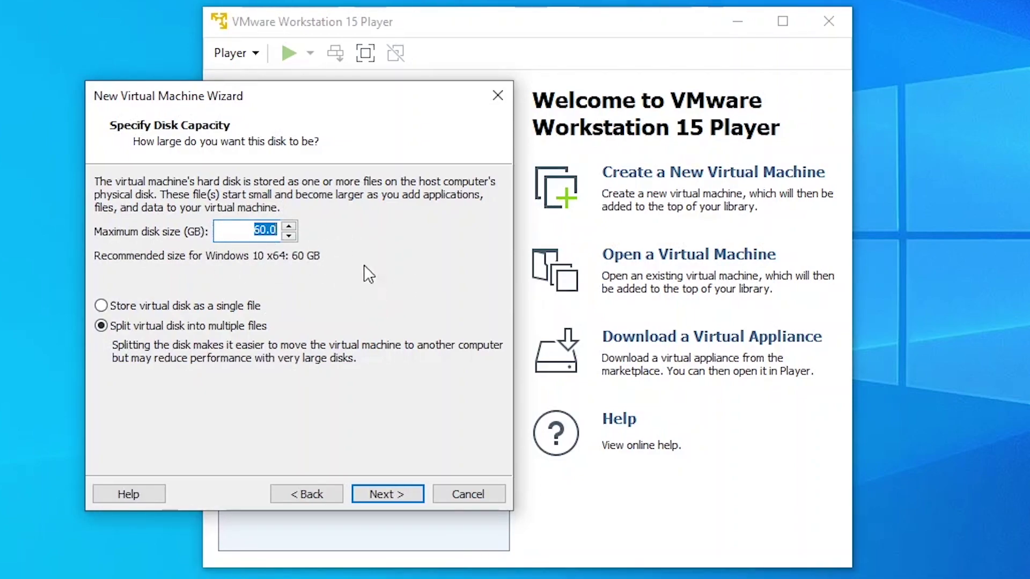
pyautogui.moveTo(328, 98); pyautogui.dragTo(408, 108)
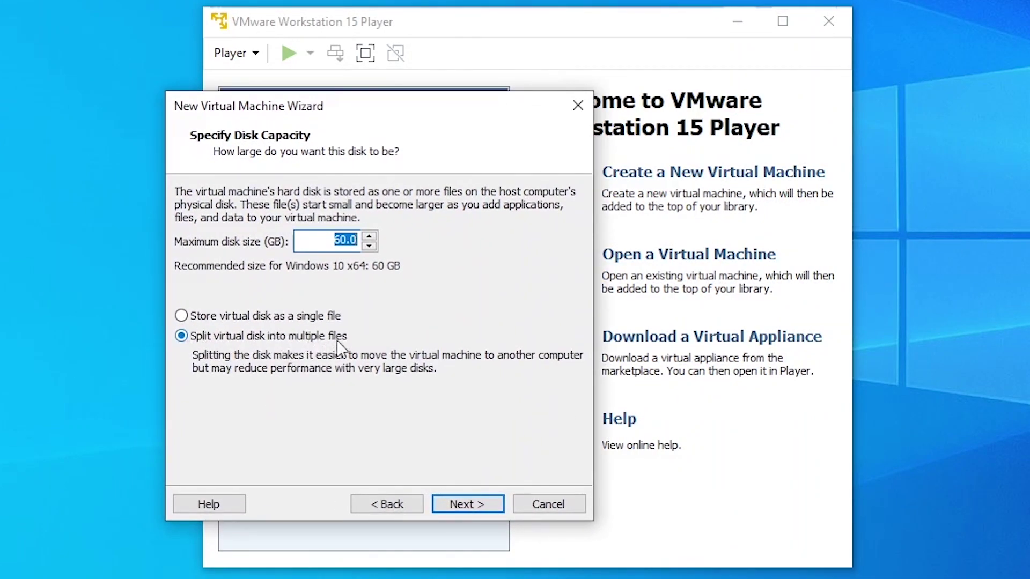
pyautogui.moveTo(347, 110); pyautogui.dragTo(392, 159)
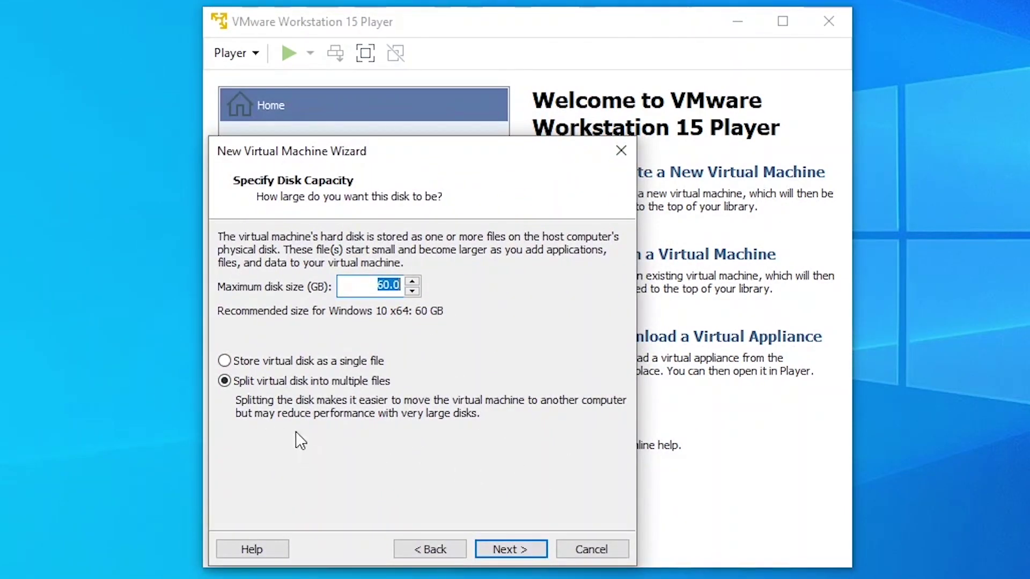
pyautogui.moveTo(439, 152); pyautogui.dragTo(411, 210)
pyautogui.click(271, 418)
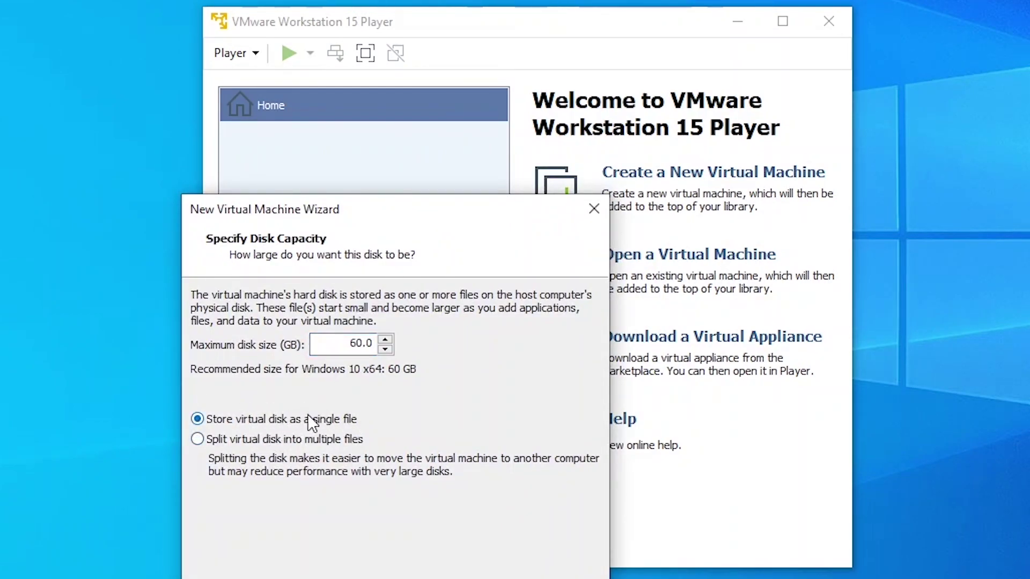
pyautogui.click(271, 440)
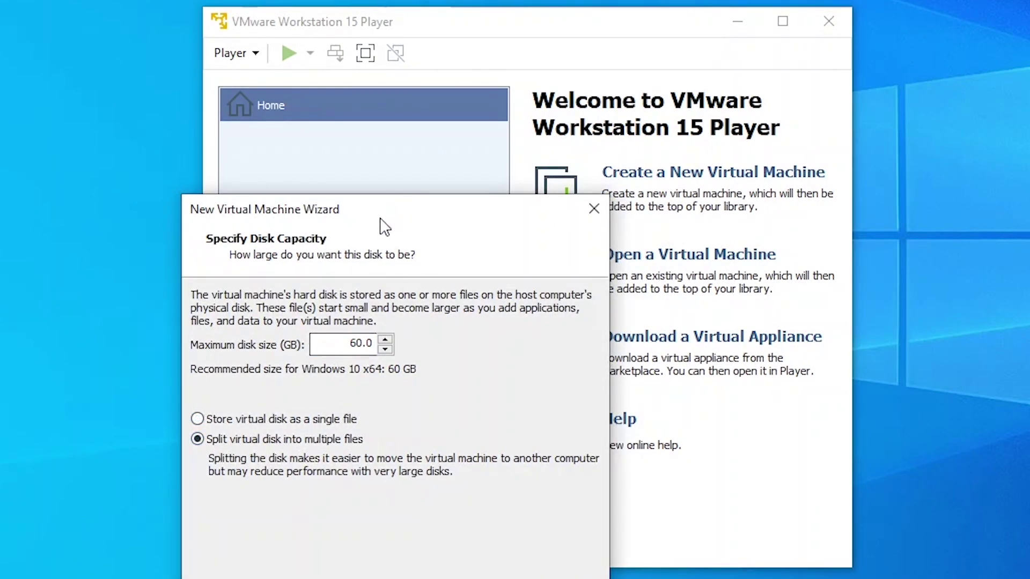
pyautogui.moveTo(382, 212); pyautogui.dragTo(333, 138)
pyautogui.click(444, 528)
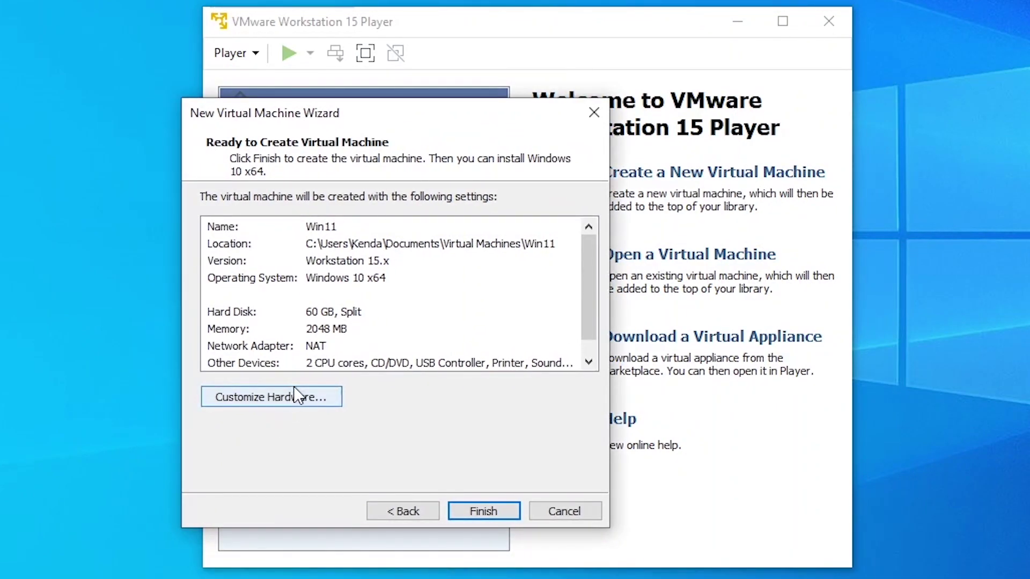
# Open the hardware customization and set the virtual machine's memory to 3000 MB.
pyautogui.click(293, 397)
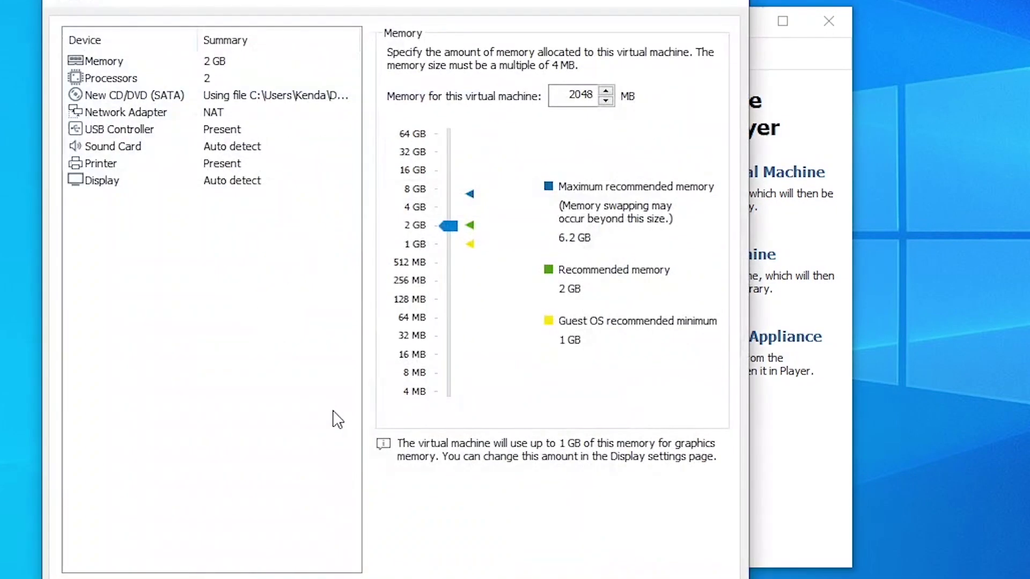
pyautogui.moveTo(348, 7); pyautogui.dragTo(319, 7)
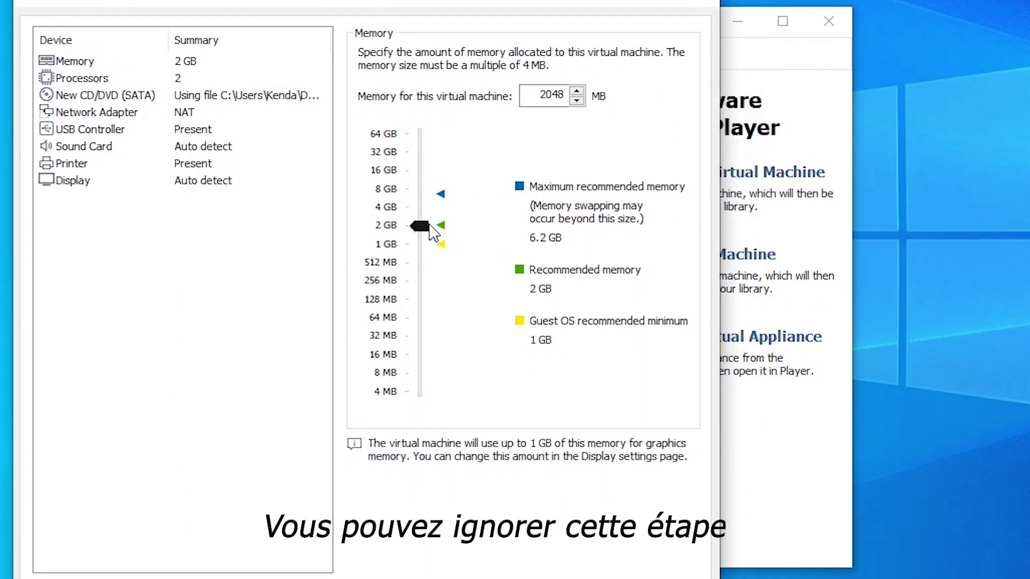
pyautogui.moveTo(423, 226); pyautogui.dragTo(422, 220)
pyautogui.doubleClick(546, 96)
pyautogui.write('3000')
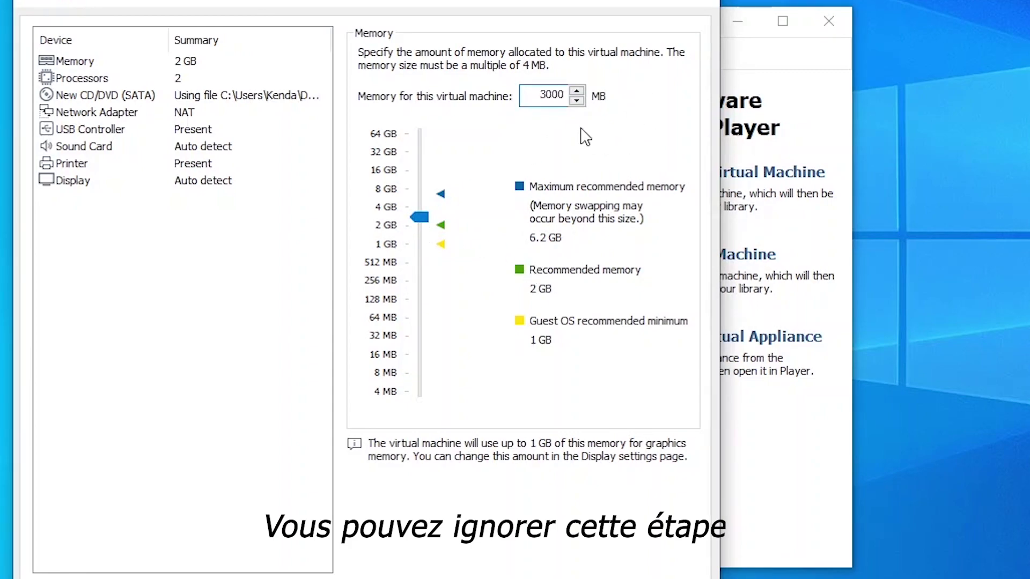
pyautogui.click(86, 64)
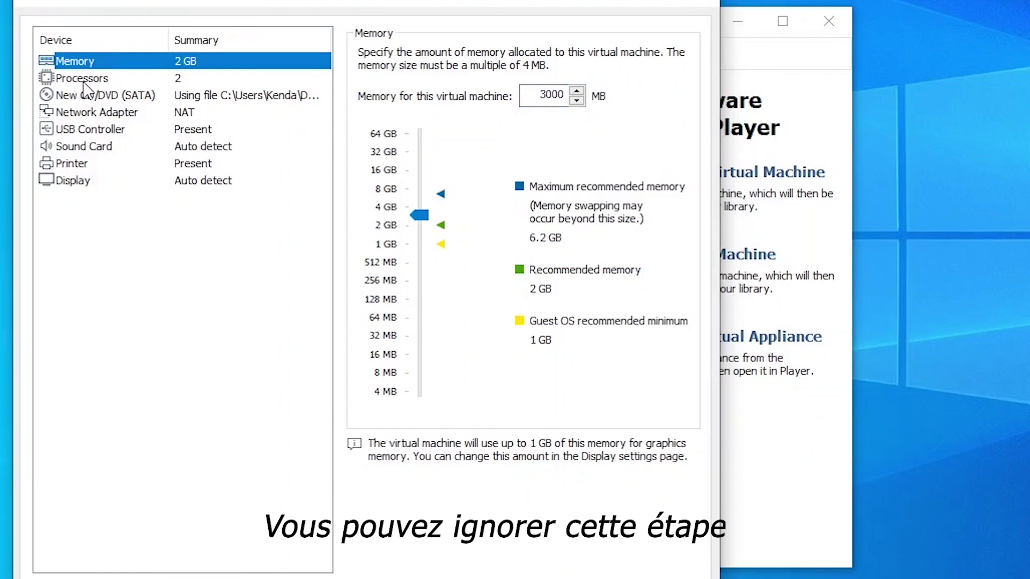
pyautogui.click(100, 76)
pyautogui.click(113, 63)
# Set the number of processor cores to 3.
pyautogui.click(95, 78)
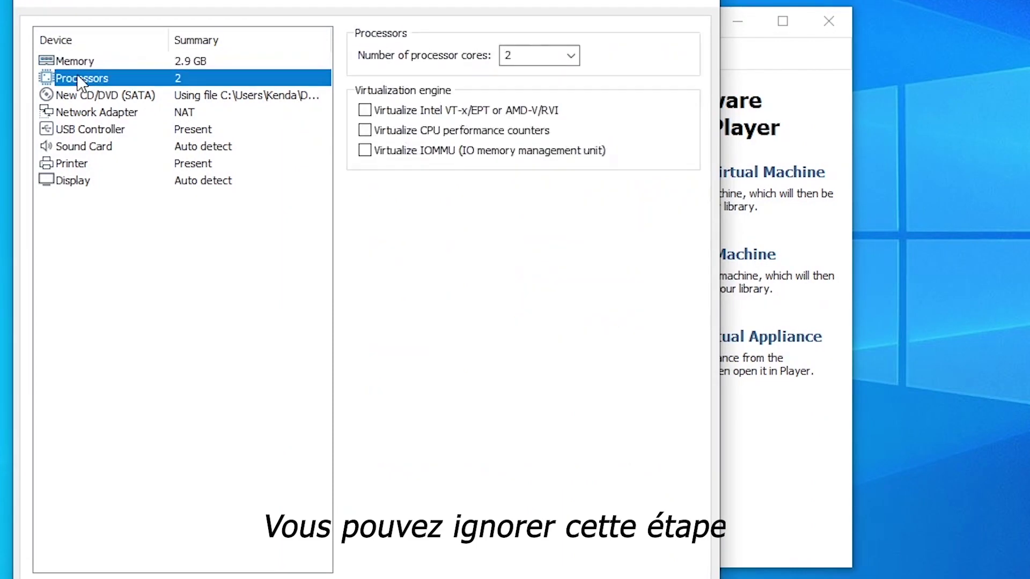
pyautogui.click(571, 56)
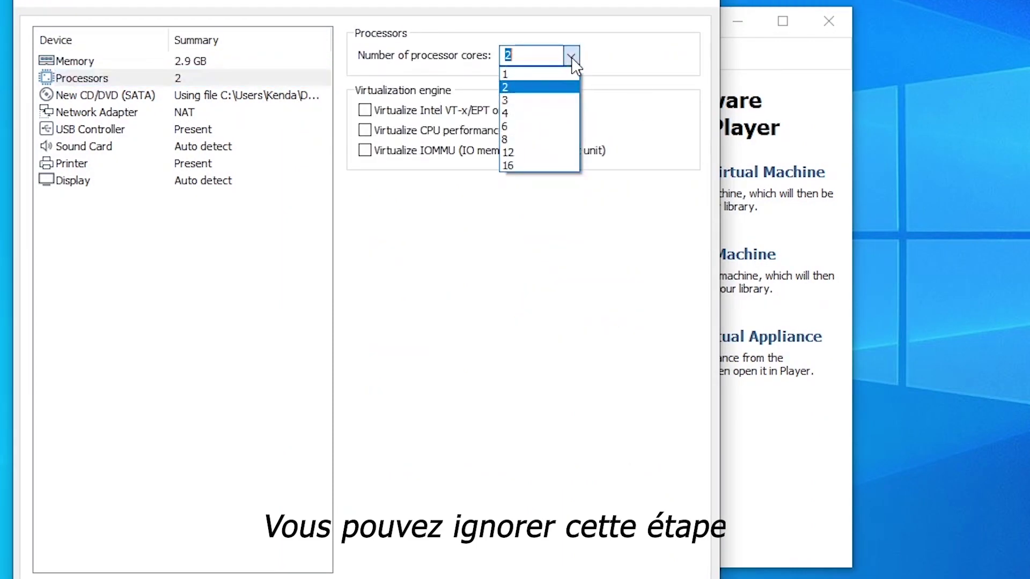
pyautogui.click(524, 101)
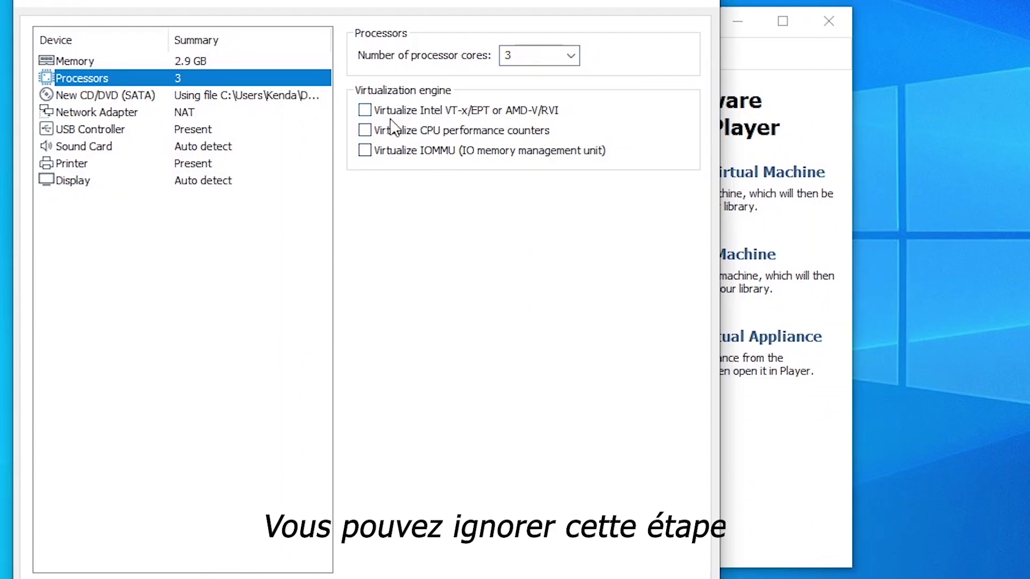
# Review the hardware settings of the CD/DVD drive, network adapter, USB controller, sound card, printer and display.
pyautogui.click(100, 98)
pyautogui.click(89, 114)
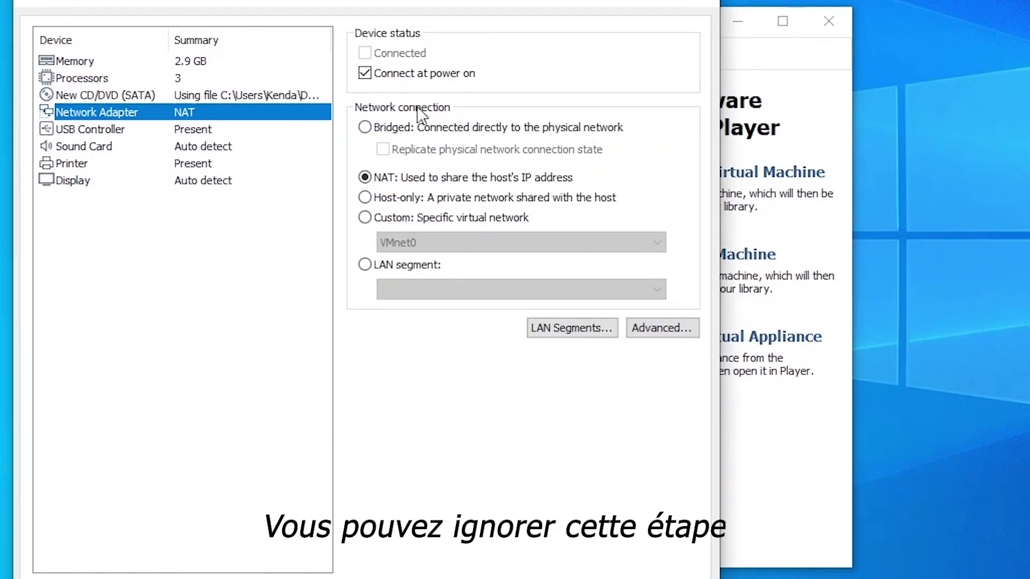
pyautogui.click(91, 131)
pyautogui.click(105, 150)
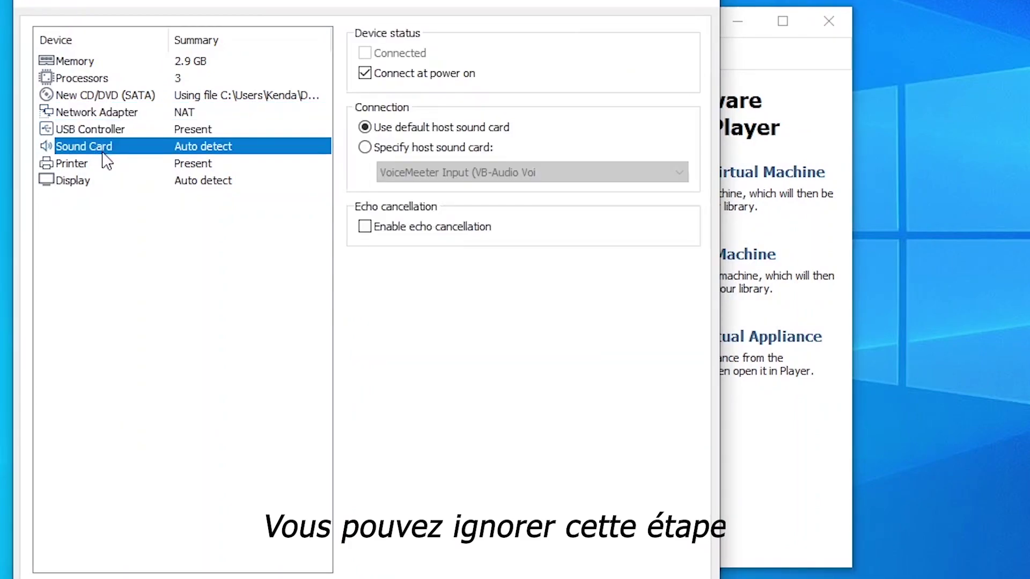
pyautogui.click(91, 164)
pyautogui.click(92, 180)
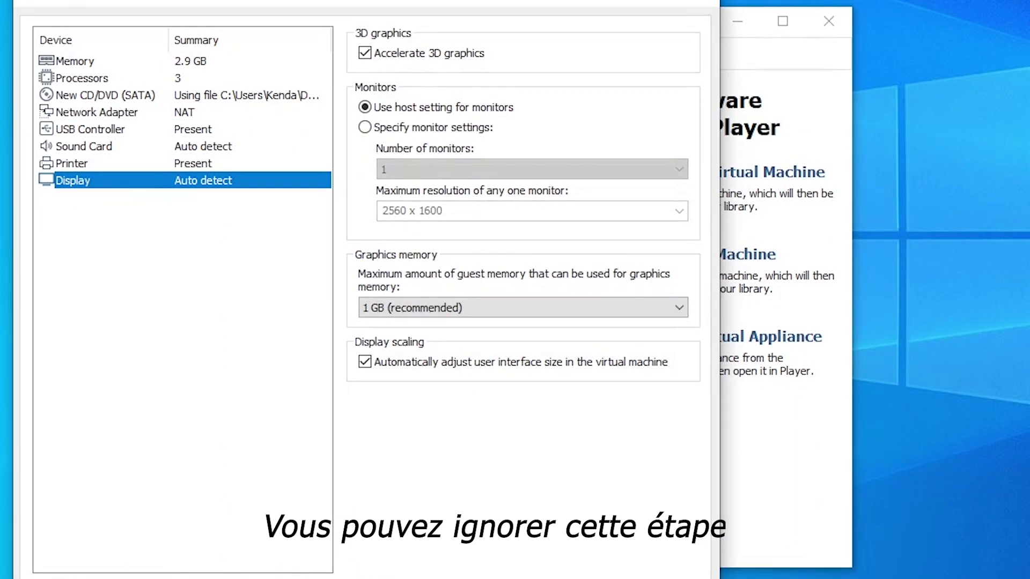
# Close the hardware customization and finish creating the Win11 virtual machine.
pyautogui.press('Escape')
pyautogui.click(484, 512)
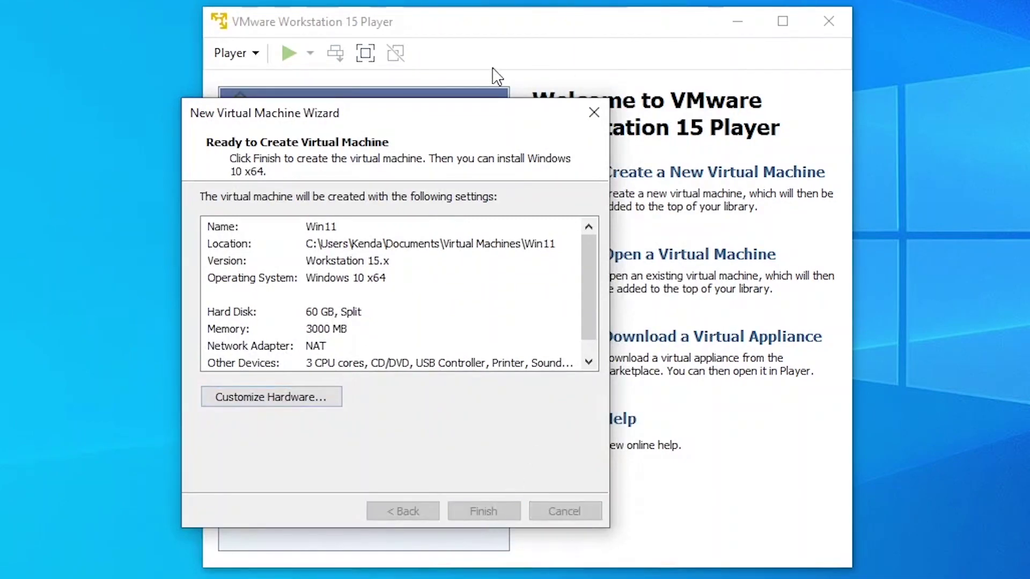
pyautogui.moveTo(494, 34); pyautogui.dragTo(322, 46)
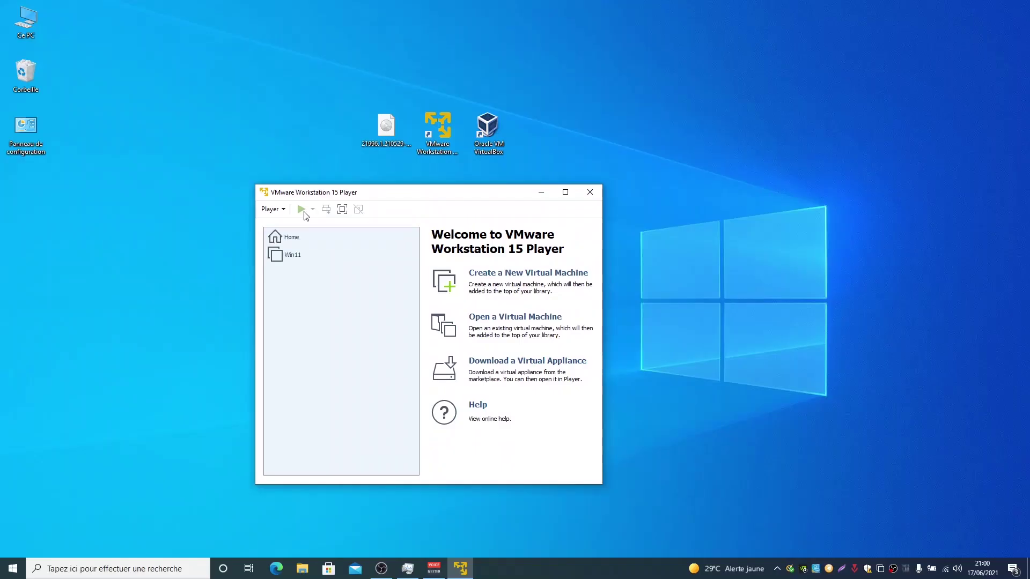
# Power on the Win11 virtual machine and maximize its window.
pyautogui.click(97, 142)
pyautogui.click(609, 32)
pyautogui.click(220, 264)
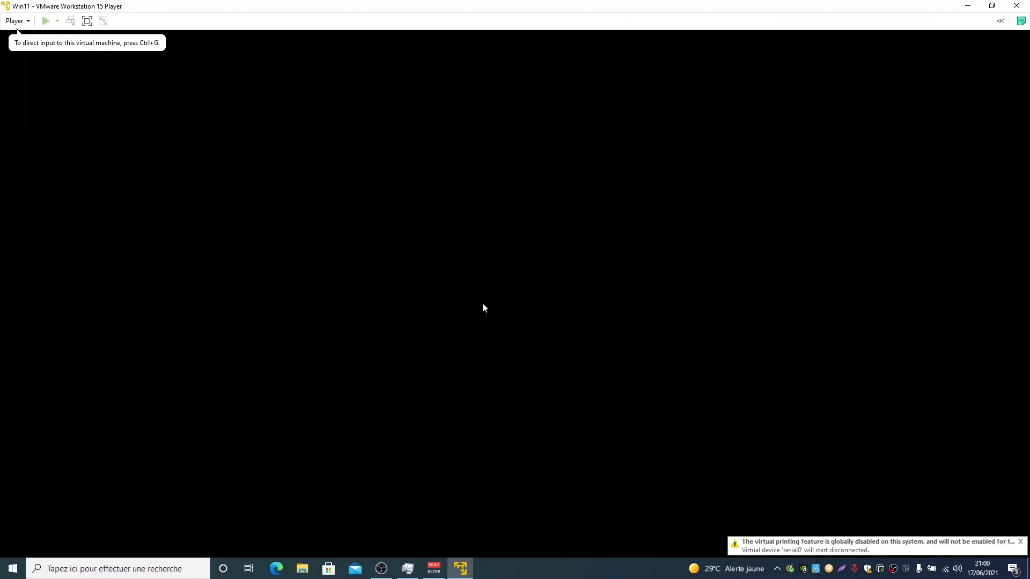
# Dismiss the virtual printing notice and boot the virtual machine from the Windows installation disc.
pyautogui.click(1021, 543)
pyautogui.click(317, 156)
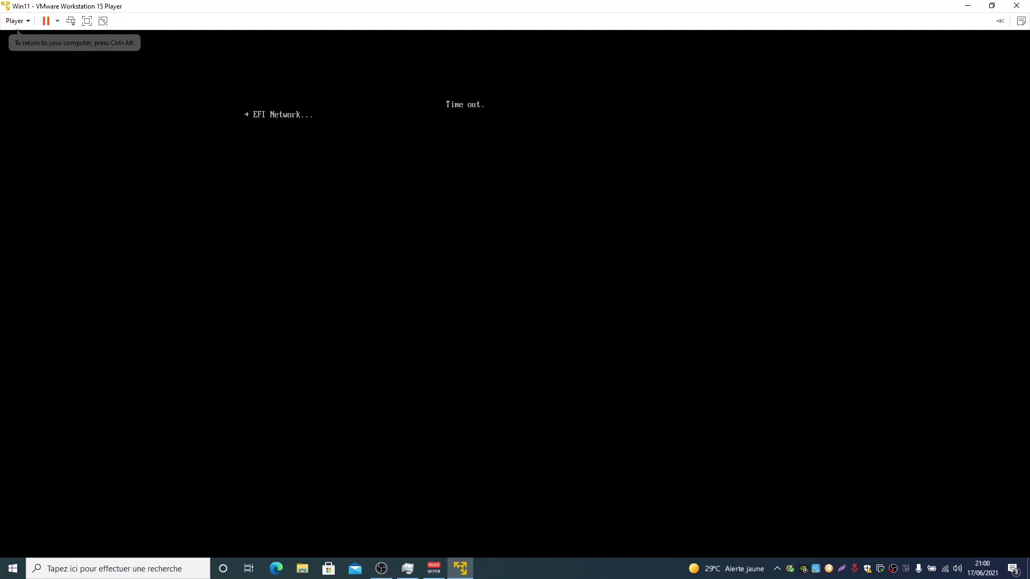
pyautogui.hotkey('ctrl', 'alt')
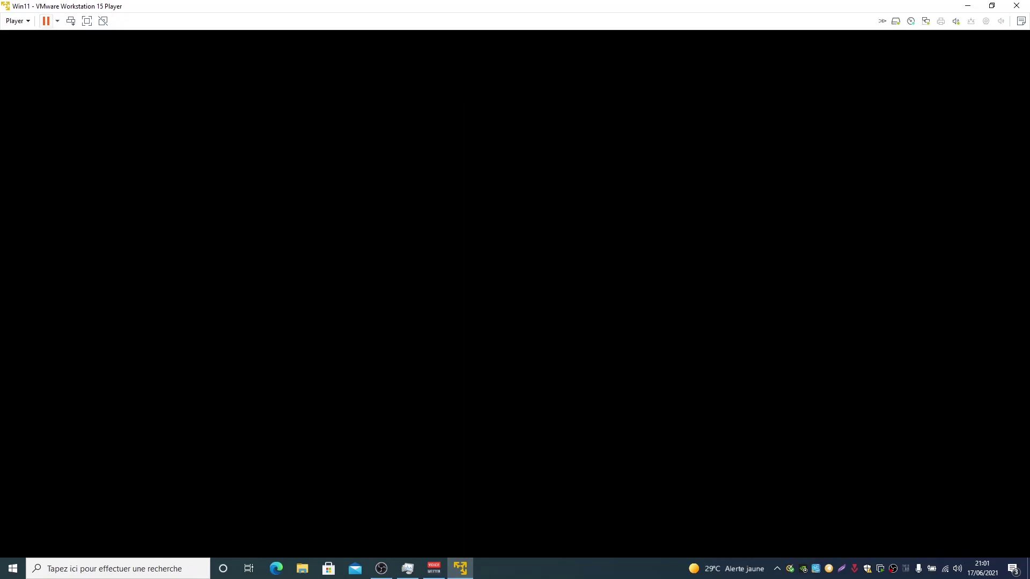
pyautogui.click(552, 284)
pyautogui.press('Return')
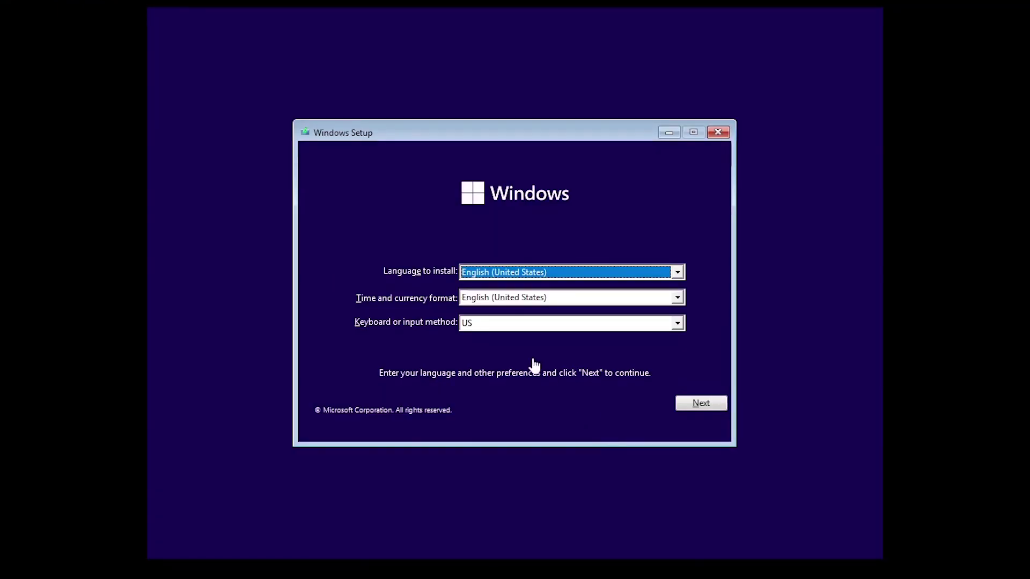
# Keep English (United States) as the installation language and set the time and currency format to French (France).
pyautogui.click(560, 274)
pyautogui.click(607, 282)
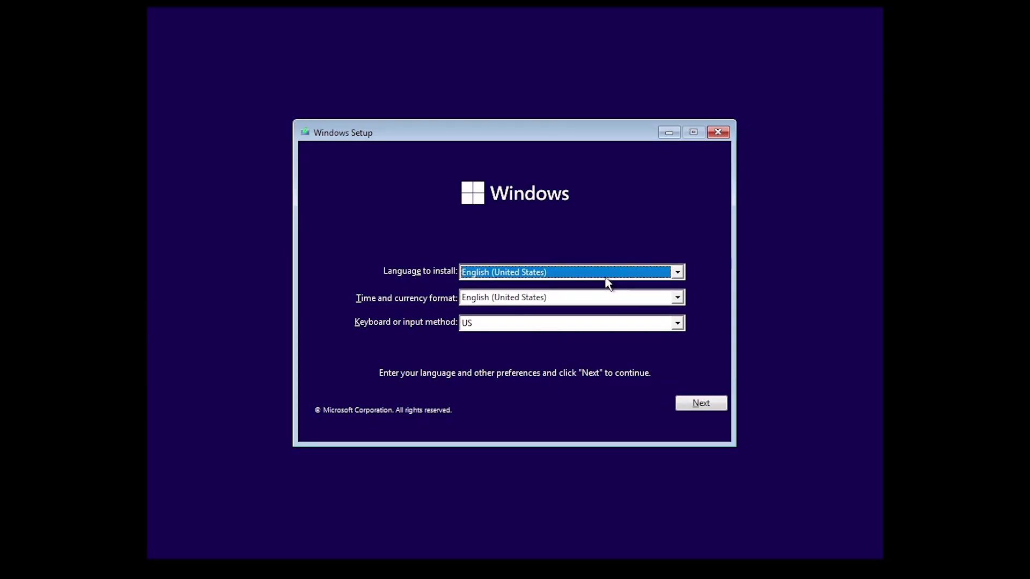
pyautogui.doubleClick(559, 299)
pyautogui.click(559, 299)
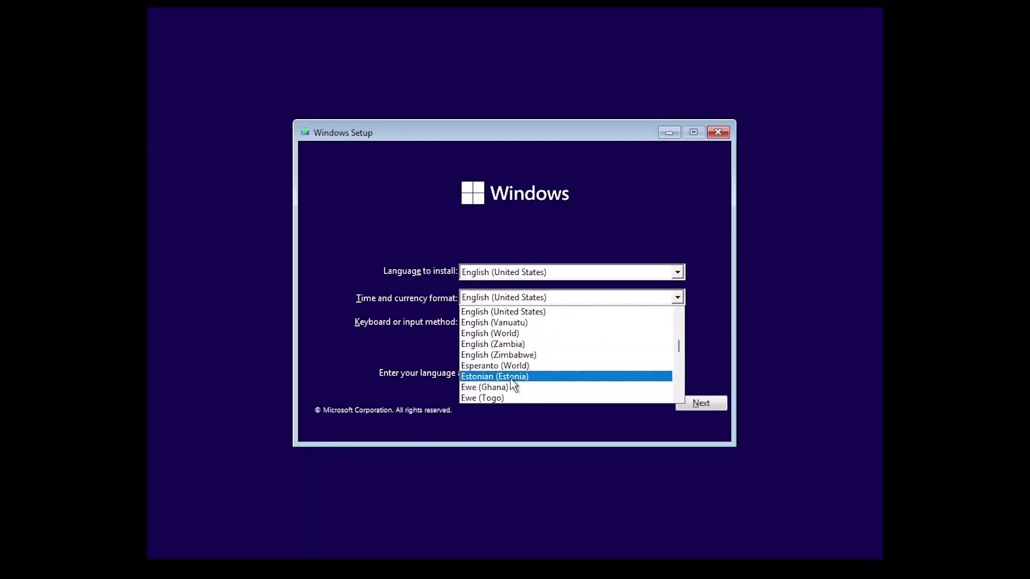
pyautogui.write('fr')
pyautogui.scroll(-1, 492, 401)
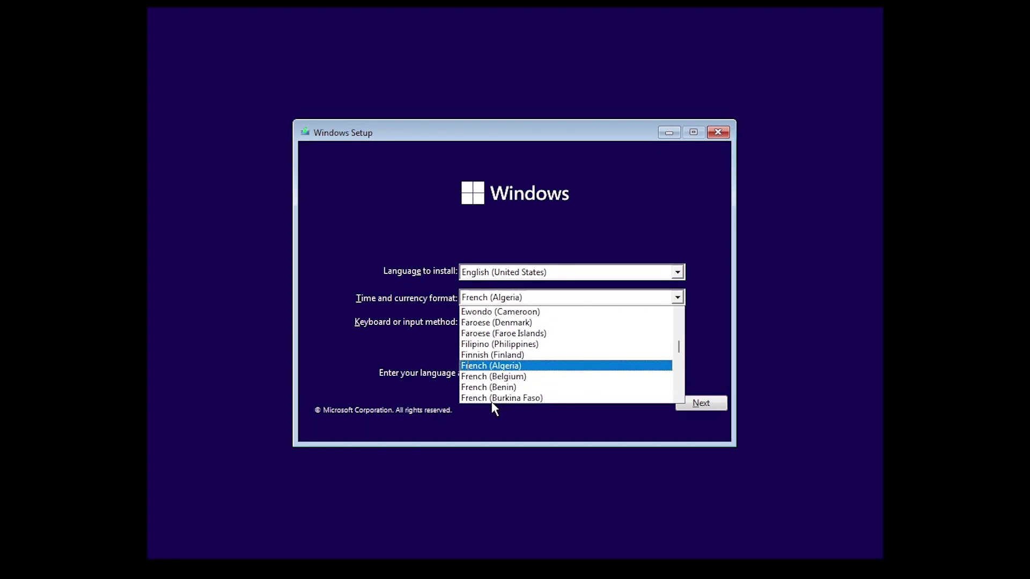
pyautogui.scroll(-1, 534, 381)
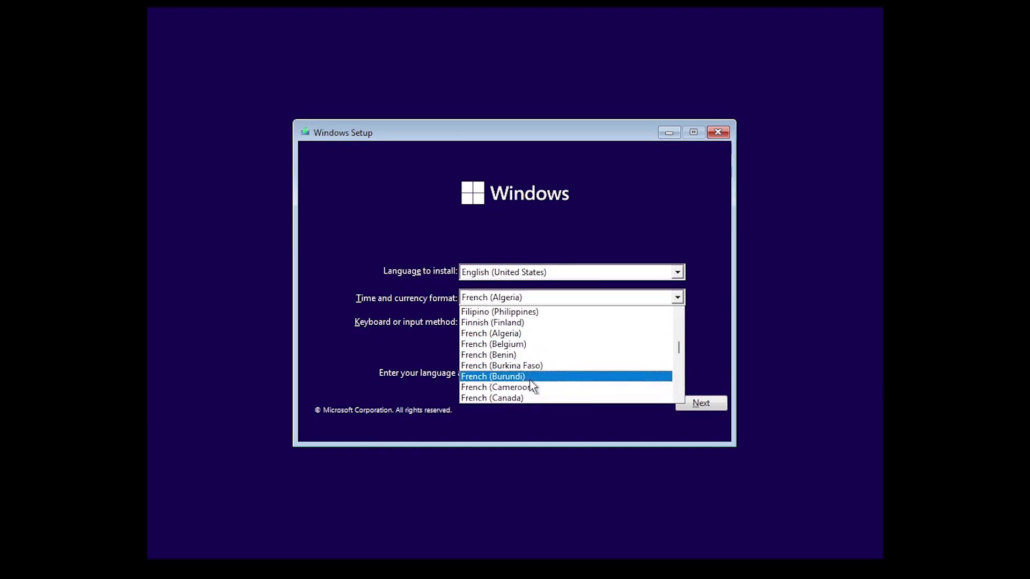
pyautogui.scroll(-1, 539, 385)
pyautogui.scroll(-2, 536, 384)
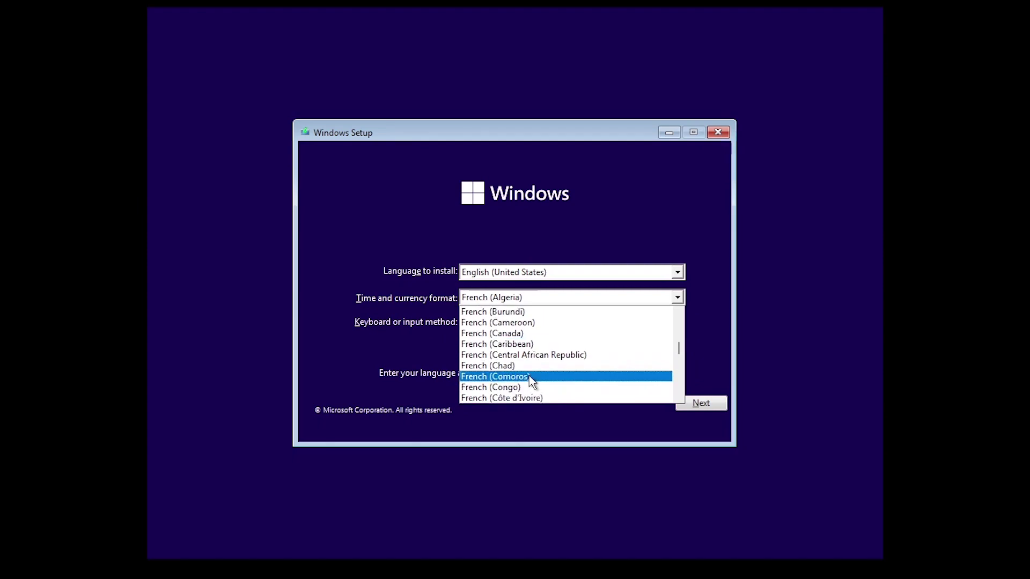
pyautogui.scroll(-2, 545, 382)
pyautogui.click(541, 362)
# Keep French as the keyboard input method and start the Windows installation.
pyautogui.click(508, 324)
pyautogui.click(507, 329)
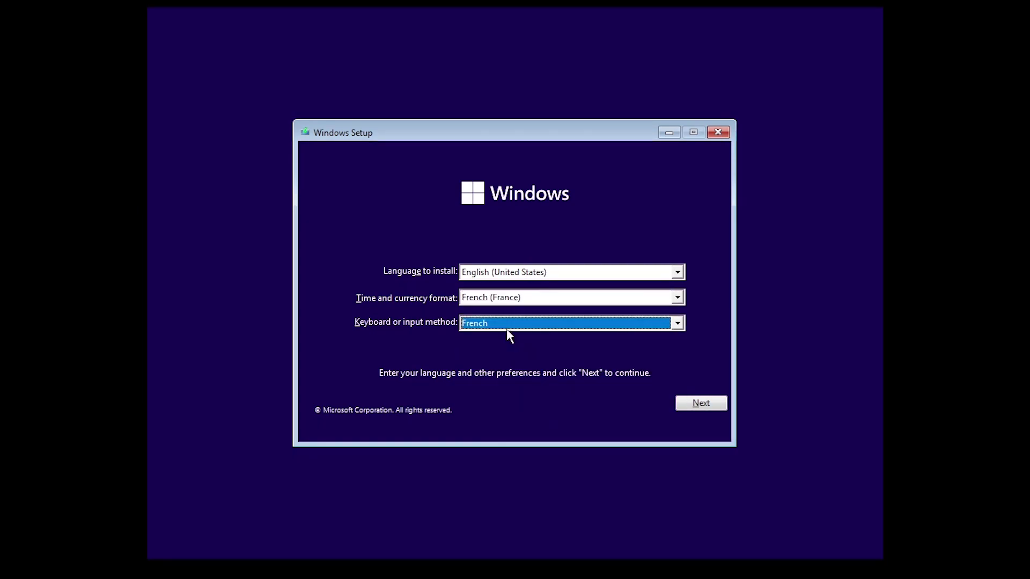
pyautogui.click(700, 404)
pyautogui.click(507, 291)
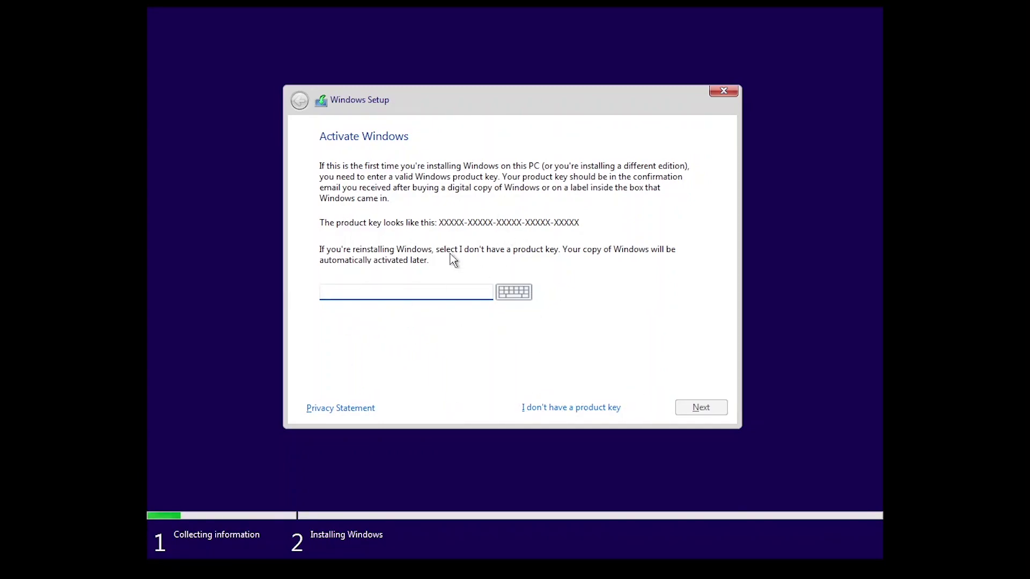
# Continue without a product key and choose Windows 11 Pro as the operating system to install.
pyautogui.click(570, 411)
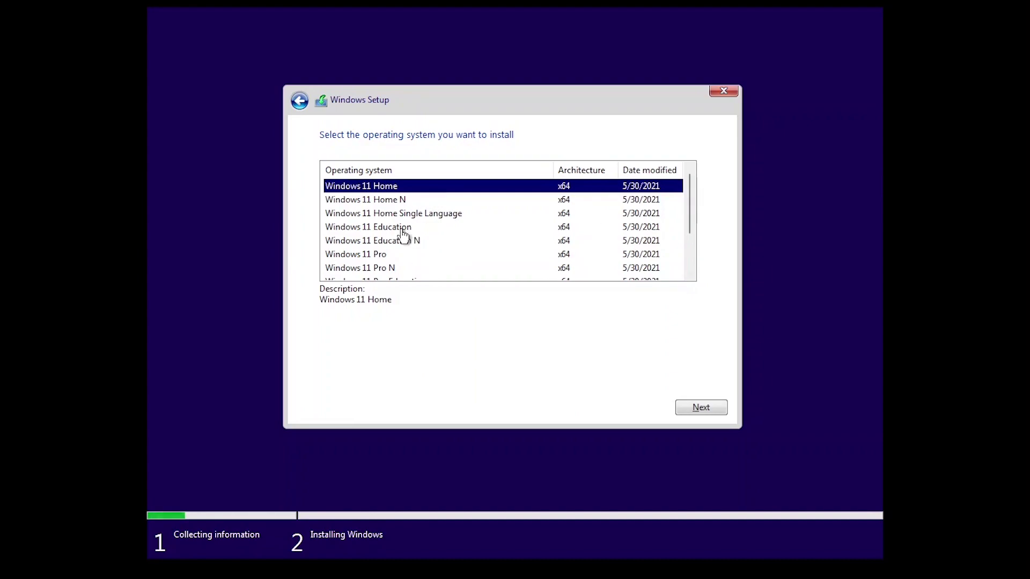
pyautogui.click(395, 256)
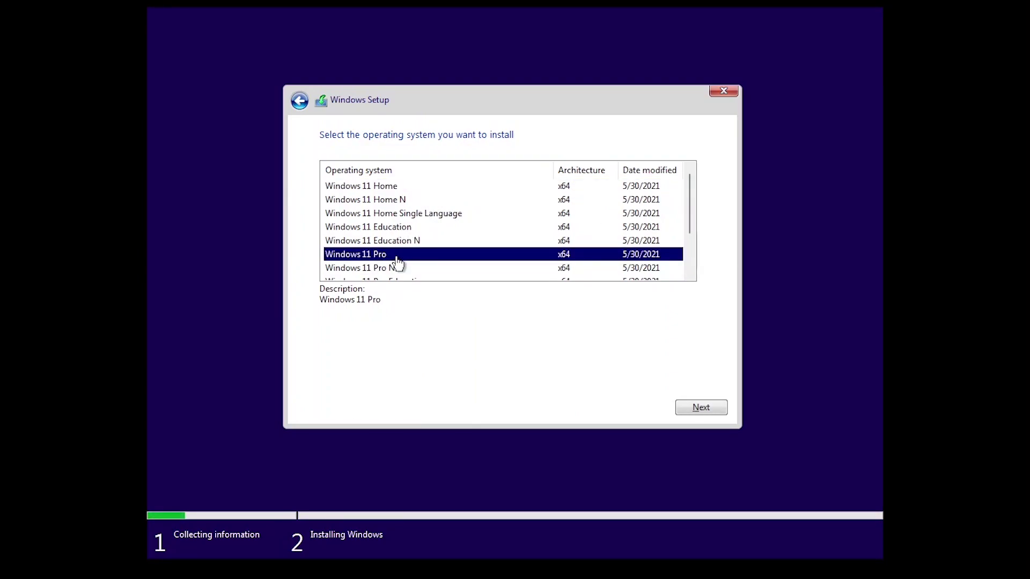
pyautogui.scroll(-2, 443, 244)
pyautogui.scroll(2, 443, 251)
pyautogui.click(718, 408)
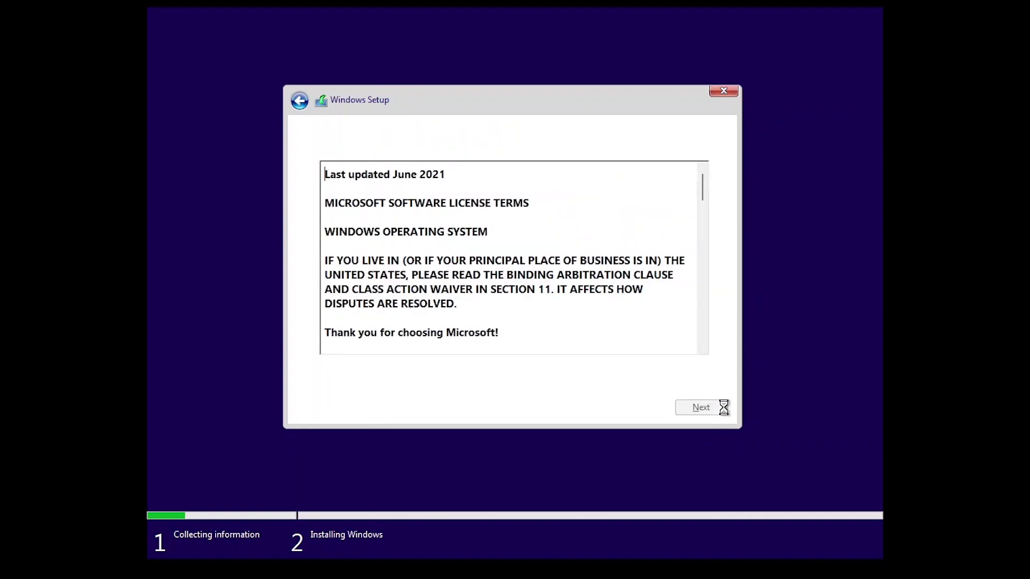
# Accept the Microsoft Software License Terms and continue to the installation type choice.
pyautogui.click(367, 391)
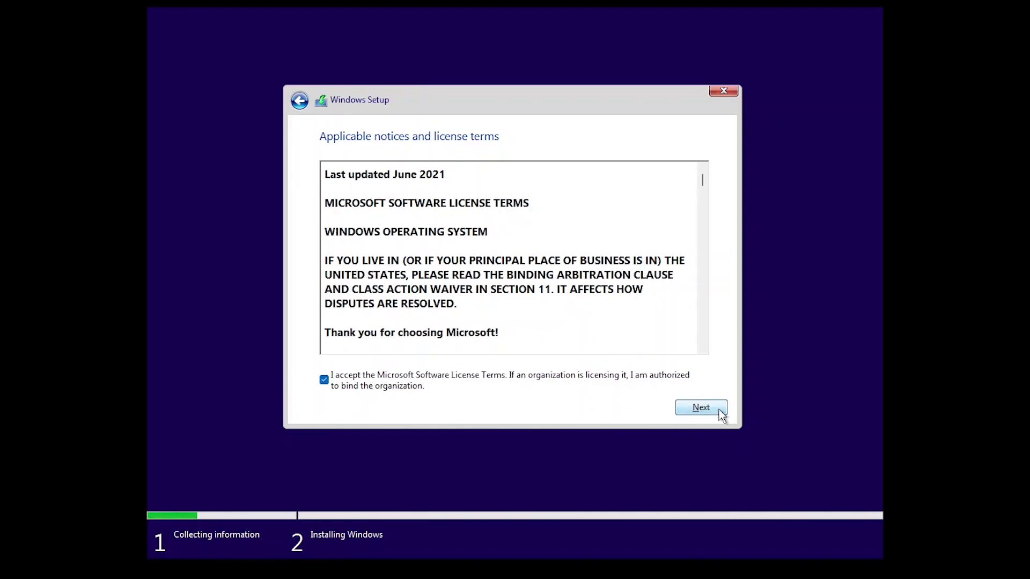
pyautogui.scroll(-5, 547, 273)
pyautogui.scroll(-15, 605, 273)
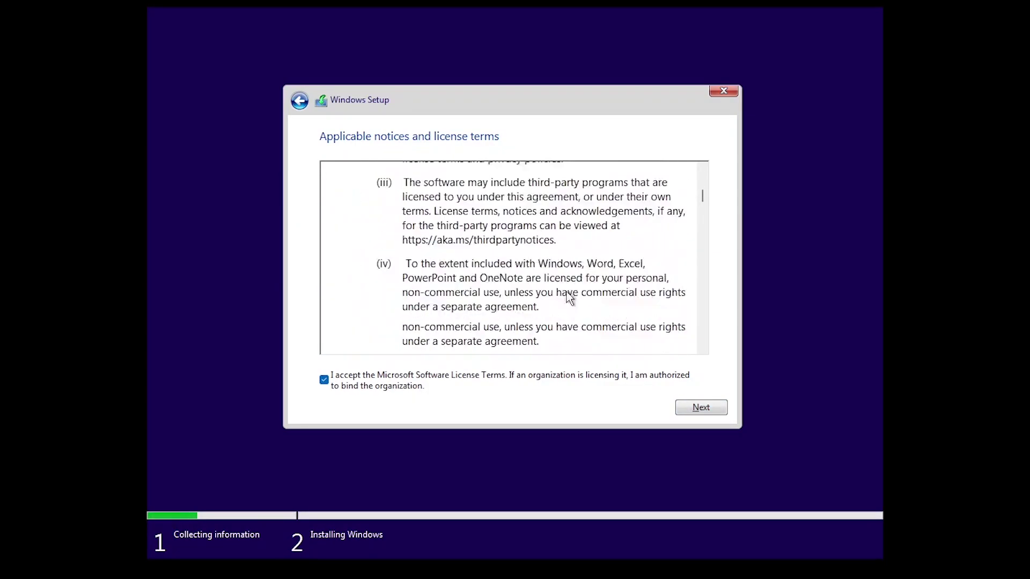
pyautogui.click(711, 410)
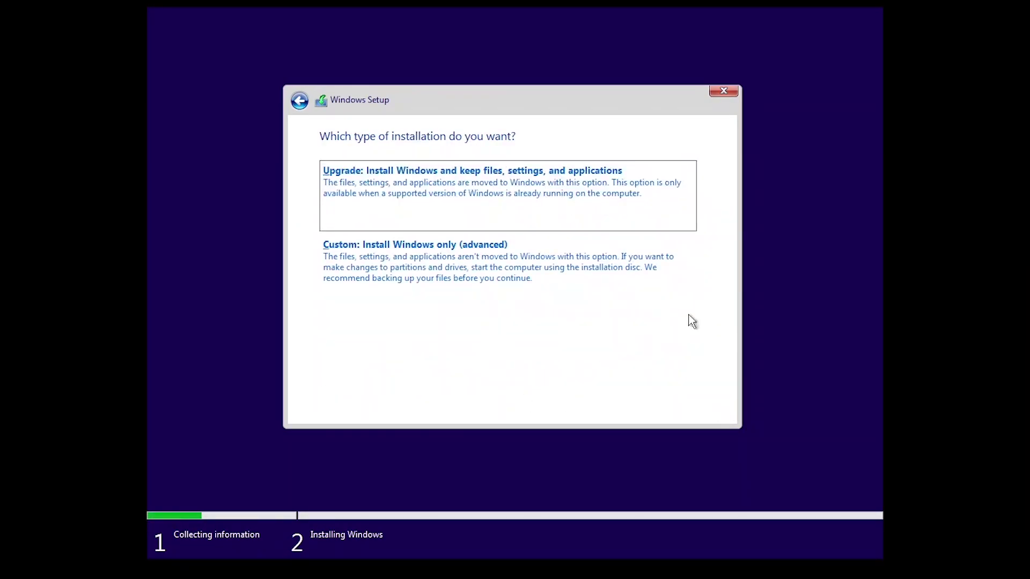
# Choose the custom Windows-only installation and install onto the unallocated space of Drive 0.
pyautogui.click(412, 283)
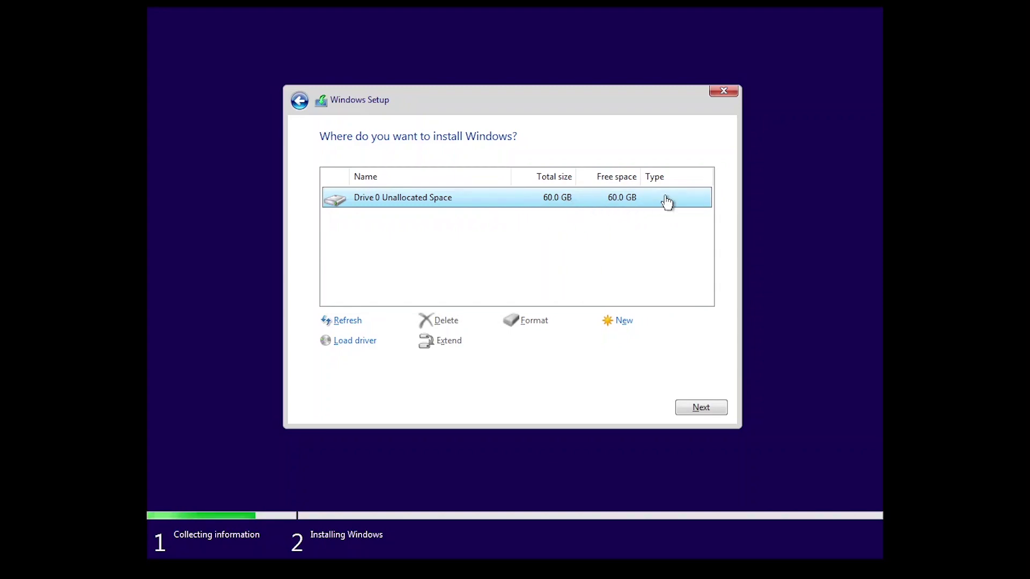
pyautogui.click(708, 410)
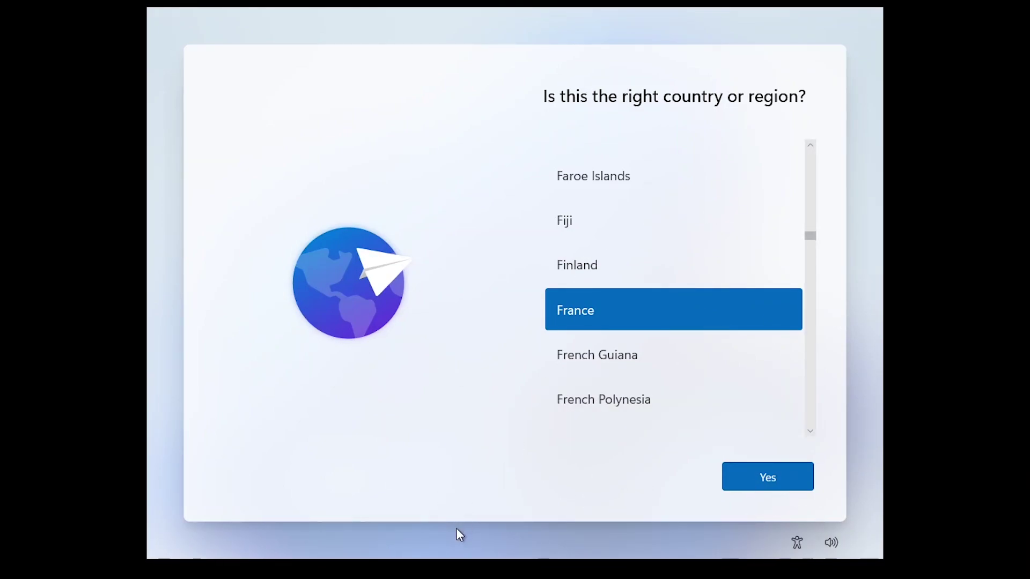
# Confirm France as the country and use French as the only keyboard layout, skipping a second one.
pyautogui.click(796, 476)
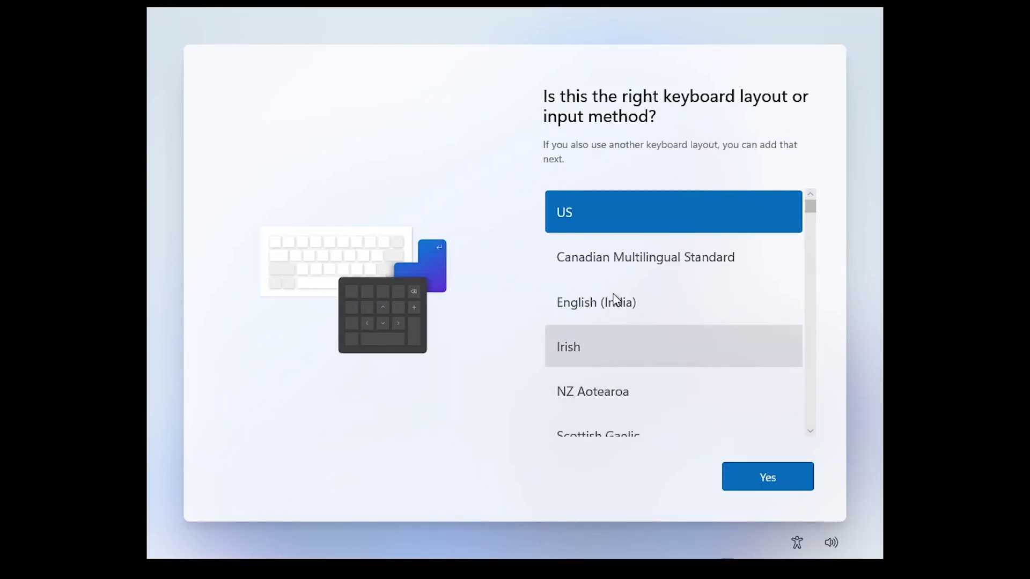
pyautogui.scroll(-5, 616, 299)
pyautogui.scroll(-15, 691, 366)
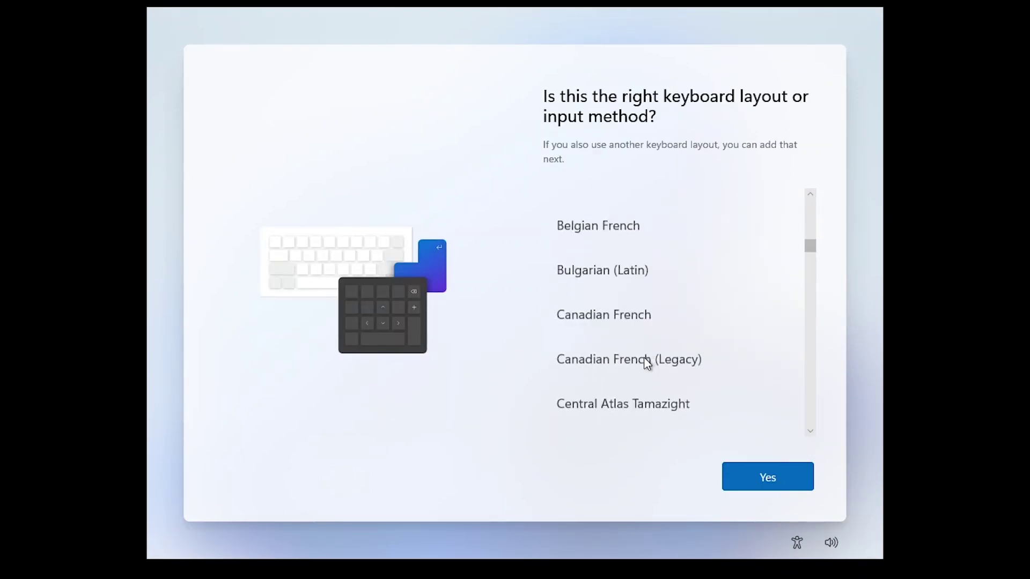
pyautogui.scroll(5, 601, 314)
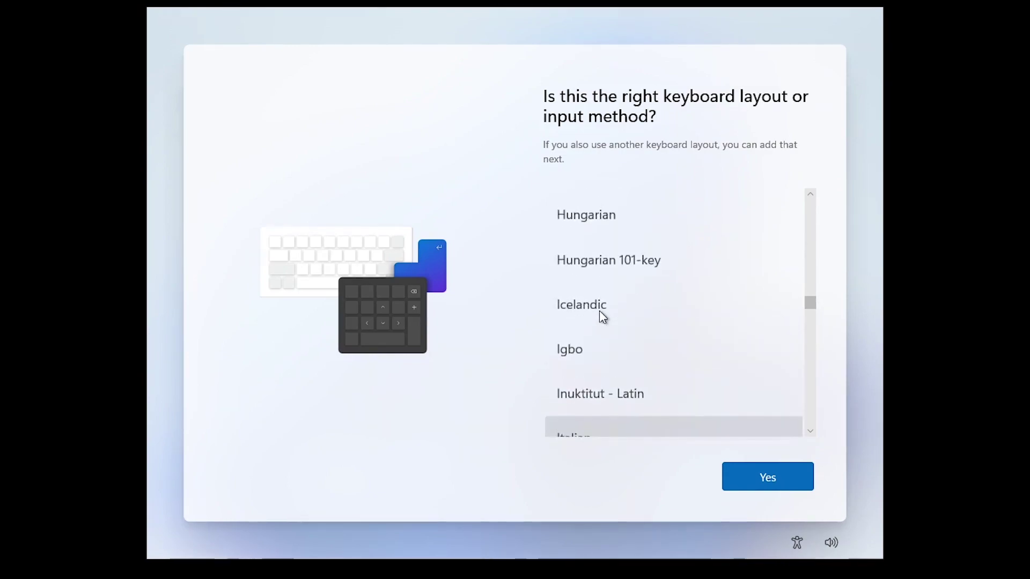
pyautogui.scroll(8, 603, 317)
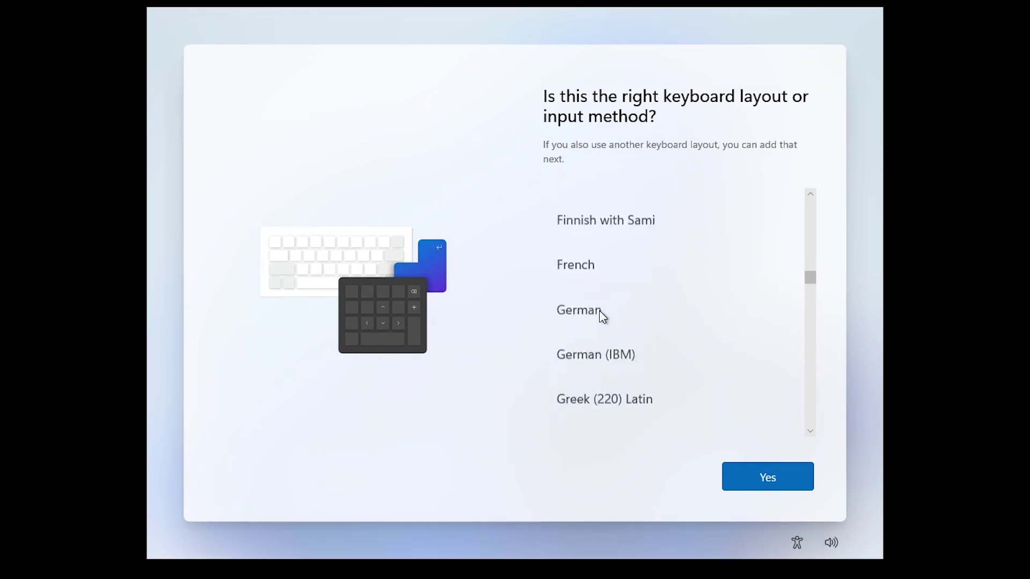
pyautogui.click(647, 361)
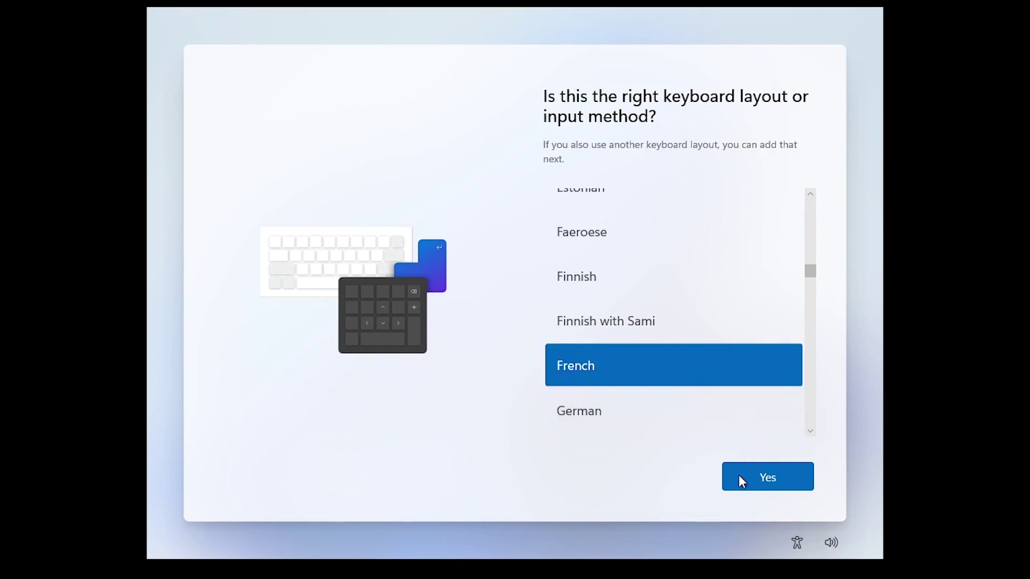
pyautogui.click(740, 477)
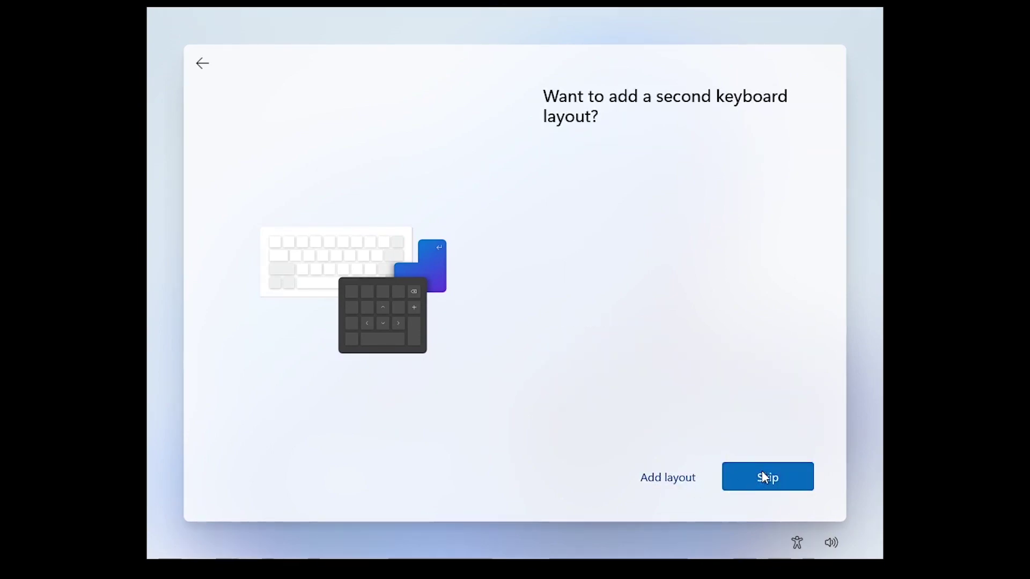
pyautogui.click(796, 488)
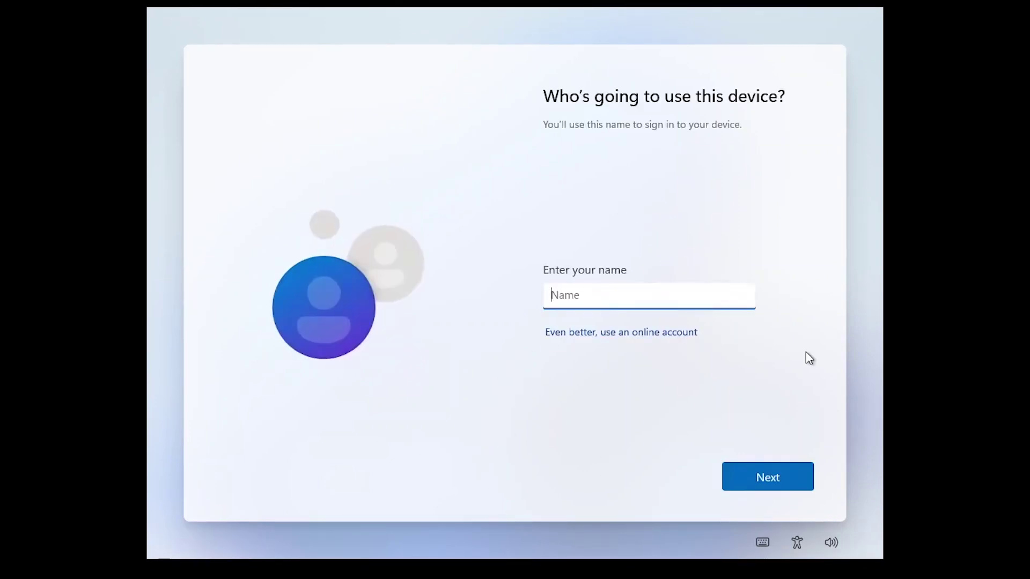
# Enter the user's name for the local account and continue with the password left blank.
pyautogui.write('K')
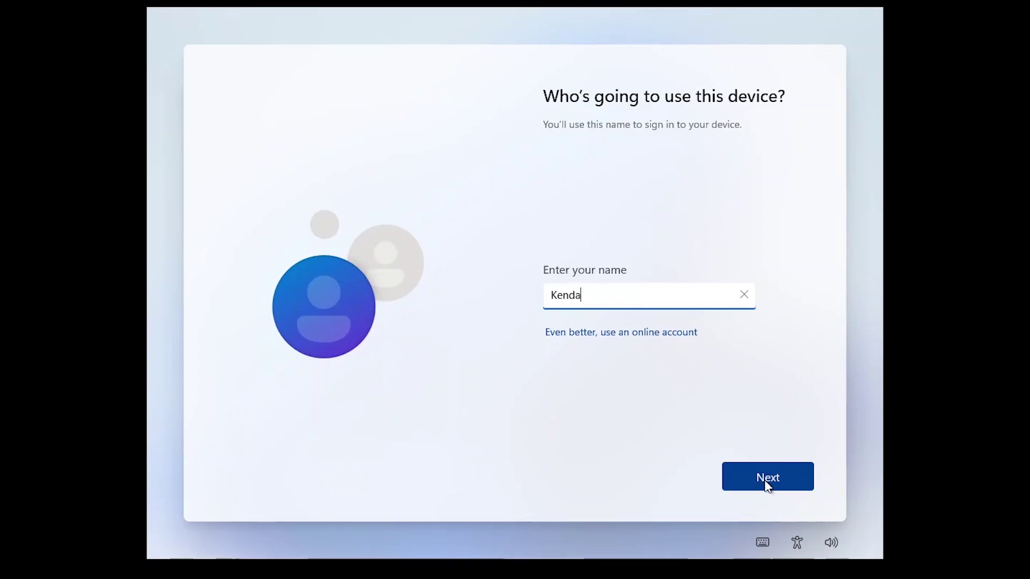
pyautogui.write('enda')
pyautogui.click(772, 491)
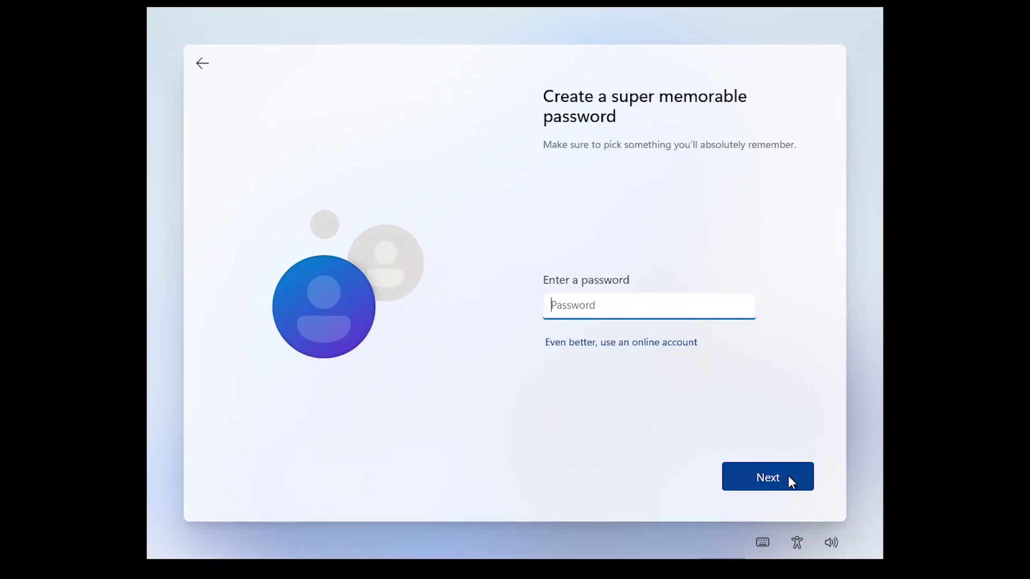
pyautogui.click(788, 479)
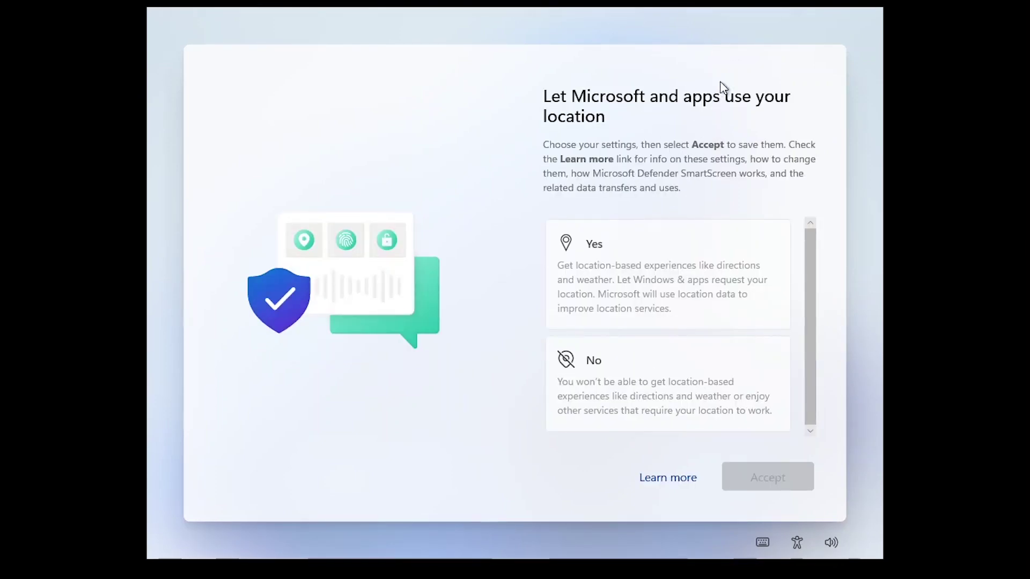
# Refuse location access for Microsoft and apps and accept that privacy choice.
pyautogui.click(645, 420)
pyautogui.click(779, 484)
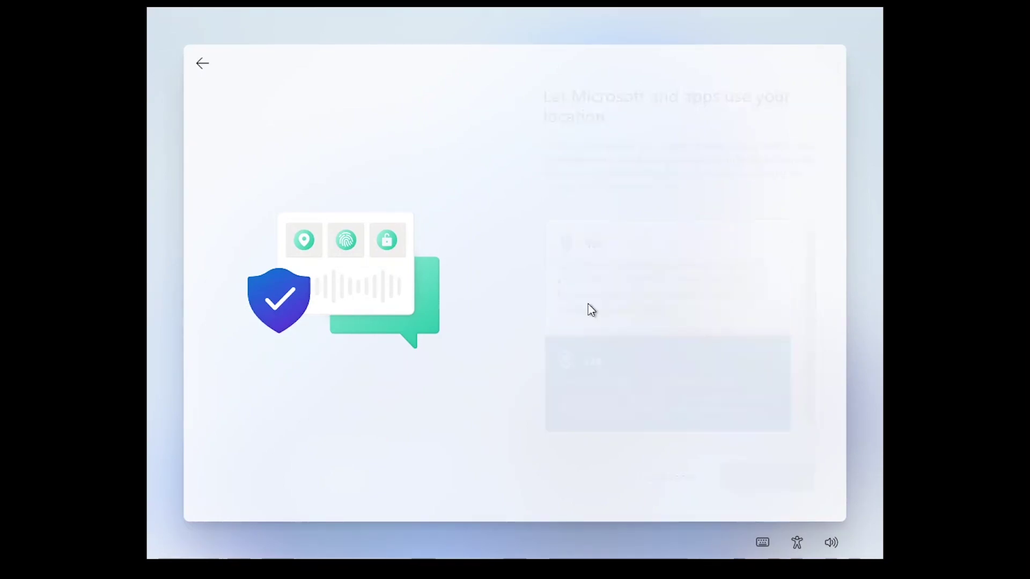
# Accept a choice for the privacy option after location, and limit the diagnostic data sent to Microsoft to Required only.
pyautogui.click(721, 389)
pyautogui.click(792, 475)
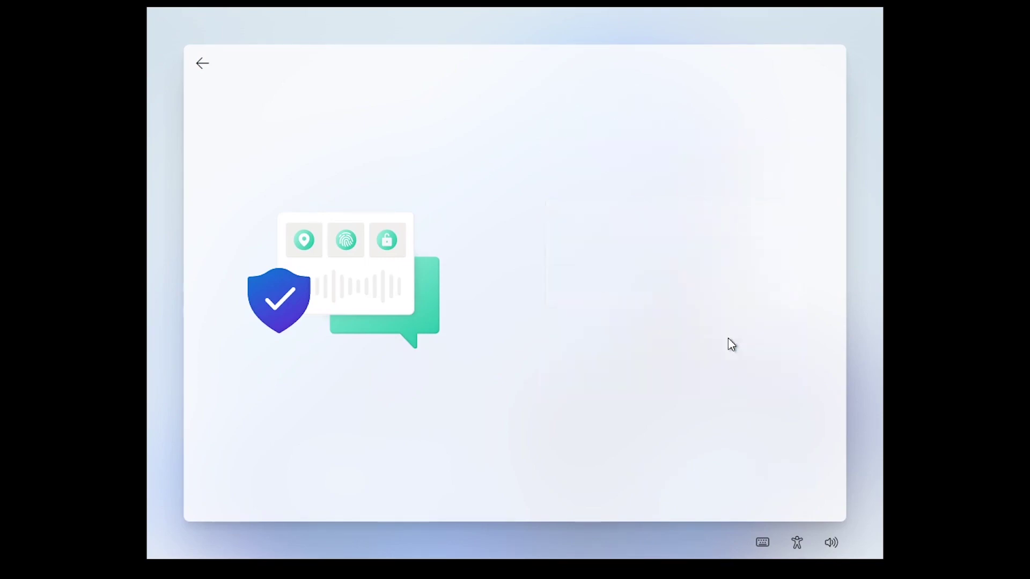
pyautogui.click(679, 384)
pyautogui.scroll(-3, 697, 391)
pyautogui.click(756, 419)
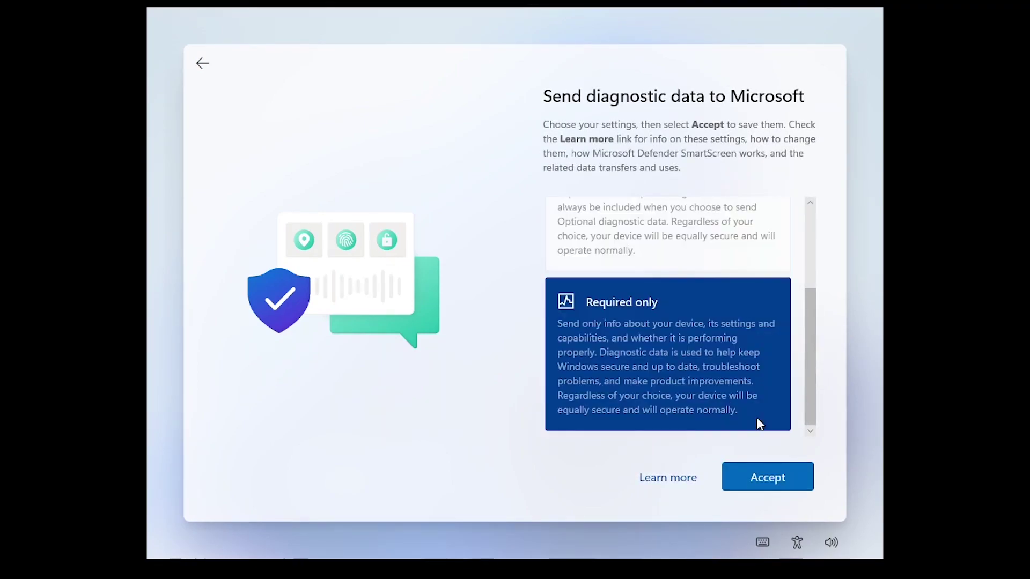
pyautogui.click(799, 475)
# Accept the next privacy choice, and refuse both tailored experiences with diagnostic data and app use of the advertising ID.
pyautogui.click(655, 272)
pyautogui.click(769, 477)
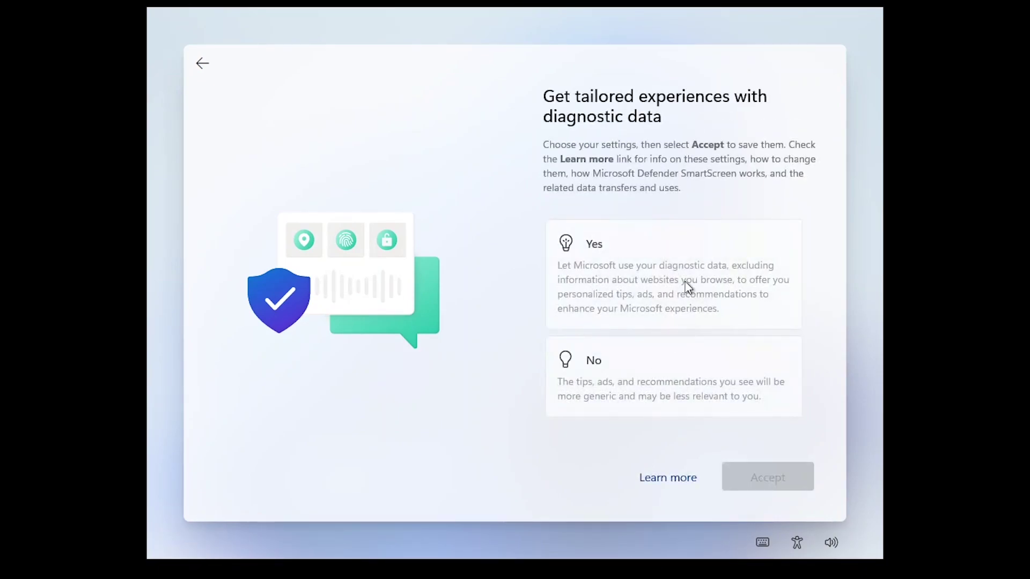
pyautogui.click(641, 396)
pyautogui.click(770, 476)
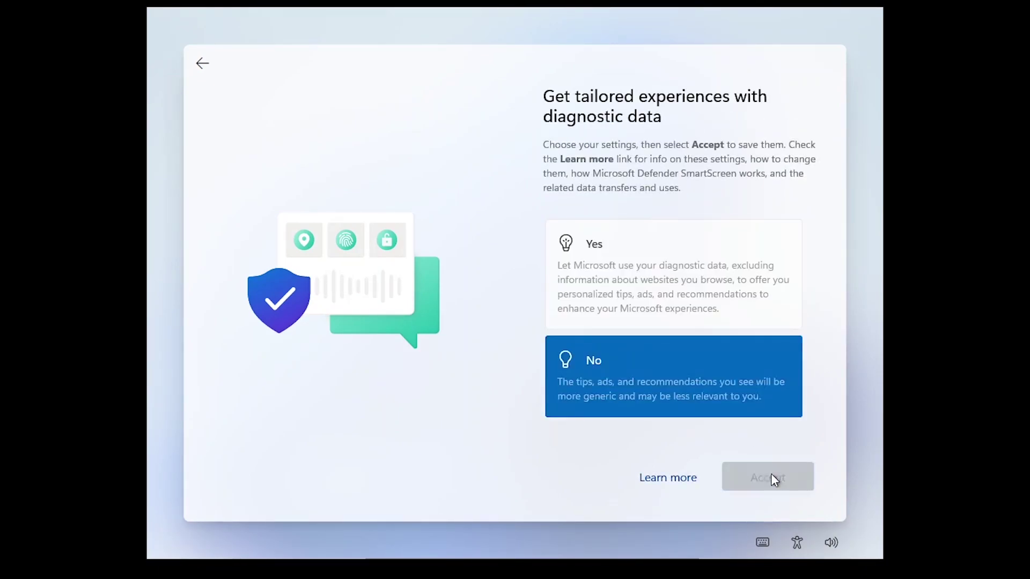
pyautogui.click(685, 363)
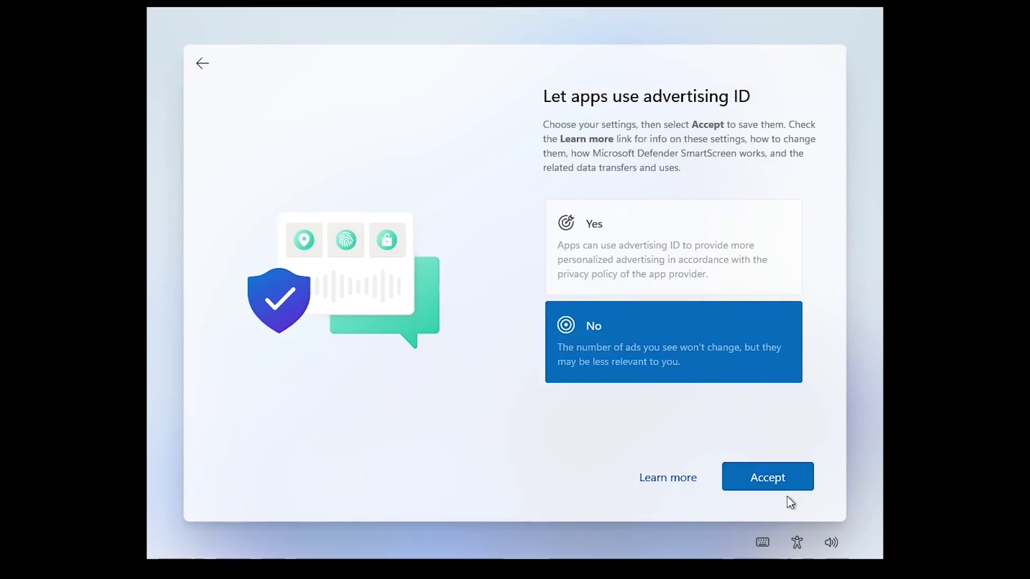
pyautogui.click(798, 483)
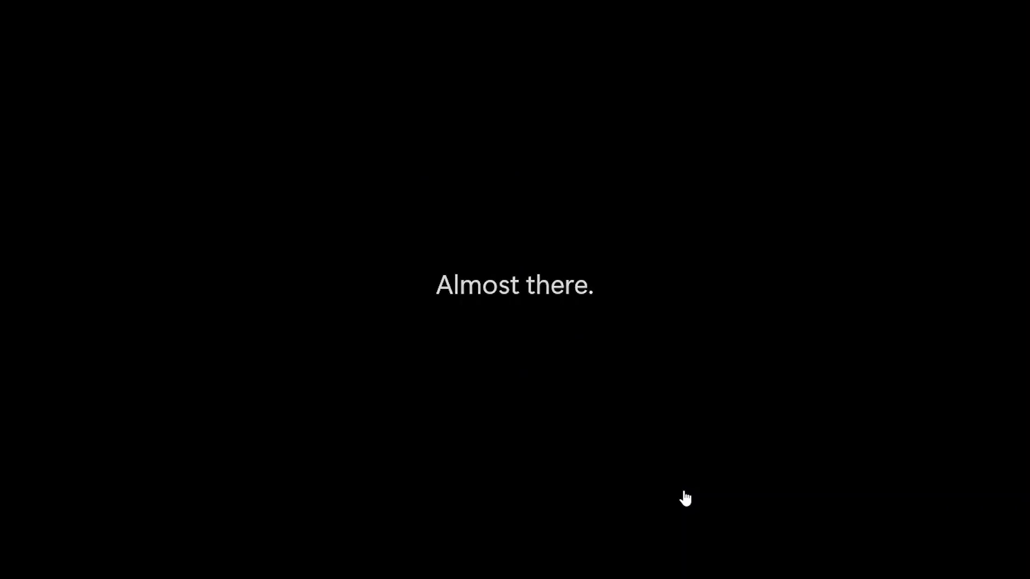
# View the Start menu of the new installation, dismissing the display driver notification, and close the menu.
pyautogui.press('super')
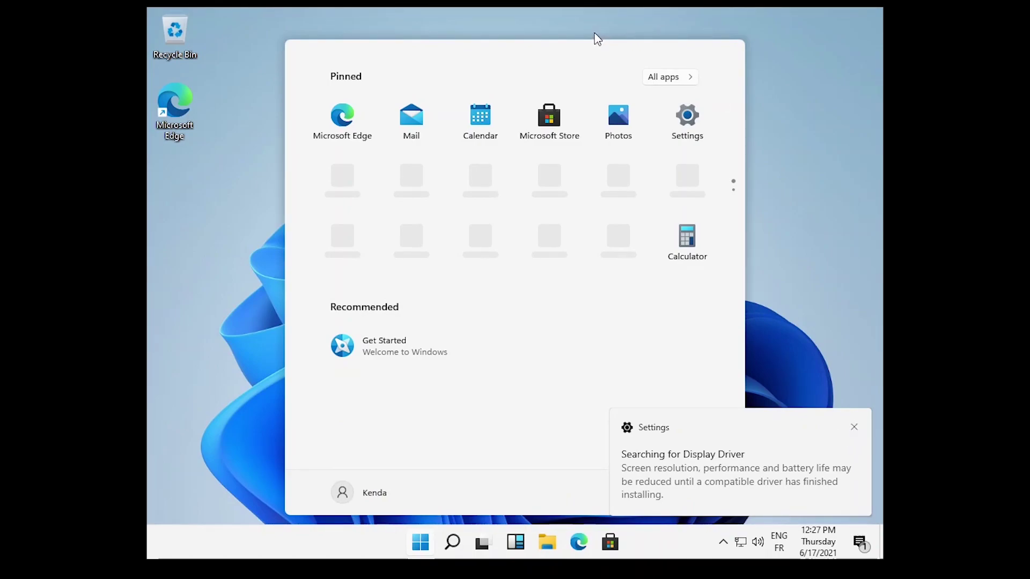
pyautogui.click(854, 427)
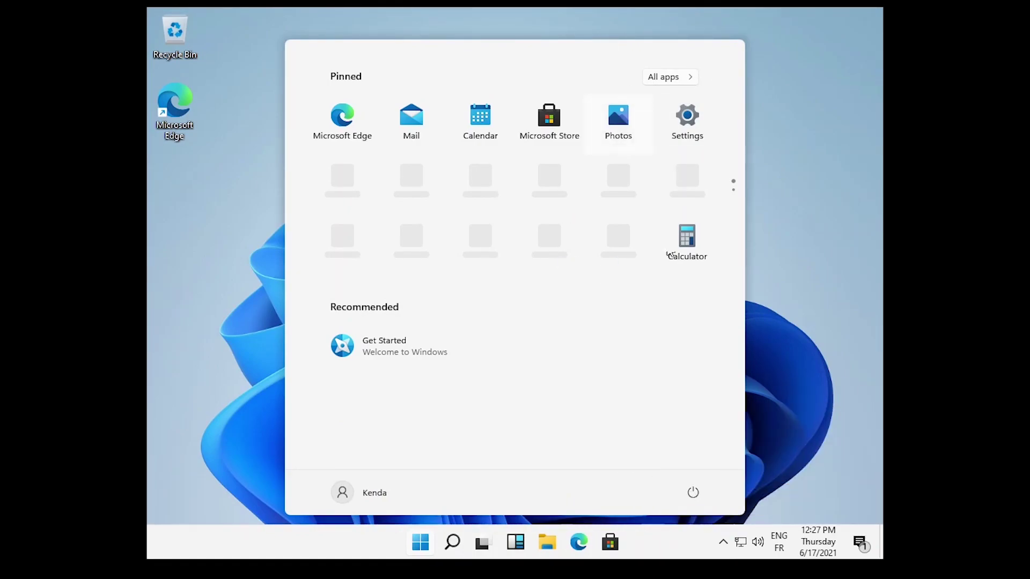
pyautogui.click(758, 256)
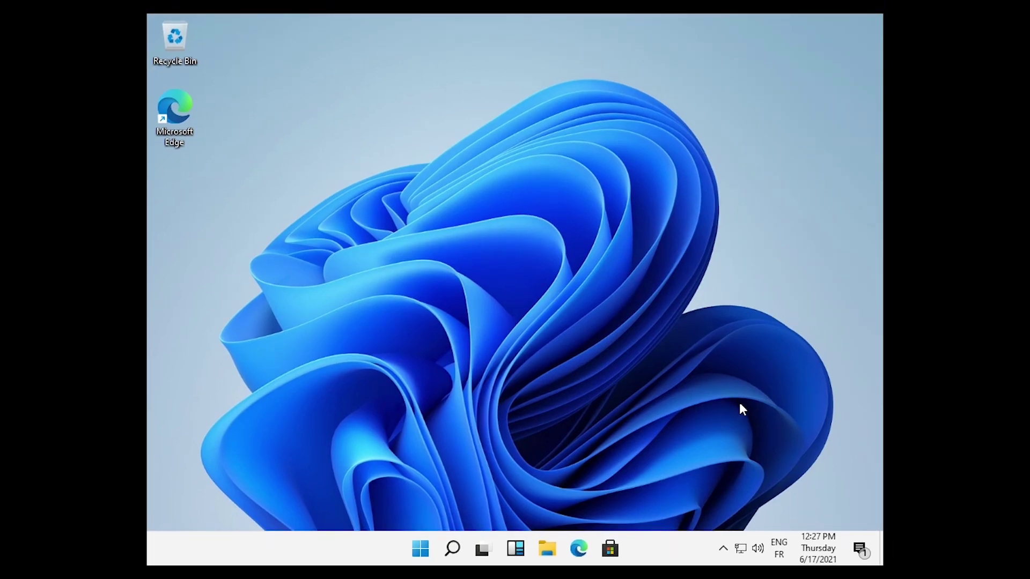
# Set the display resolution to 1920 × 1080 in the display settings, keep the changes and close Settings.
pyautogui.rightClick(511, 293)
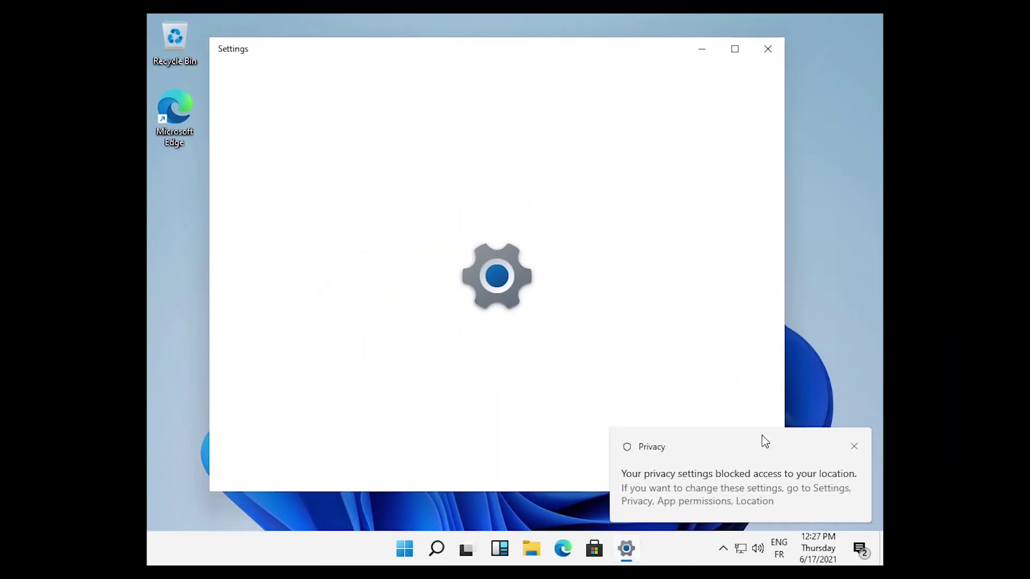
pyautogui.click(854, 446)
pyautogui.scroll(-4, 557, 363)
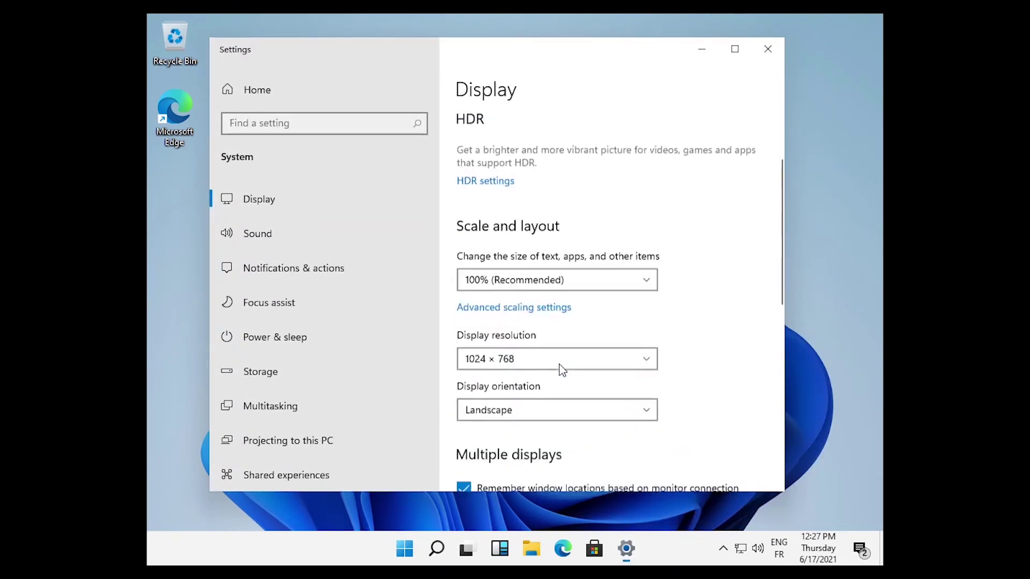
pyautogui.click(498, 294)
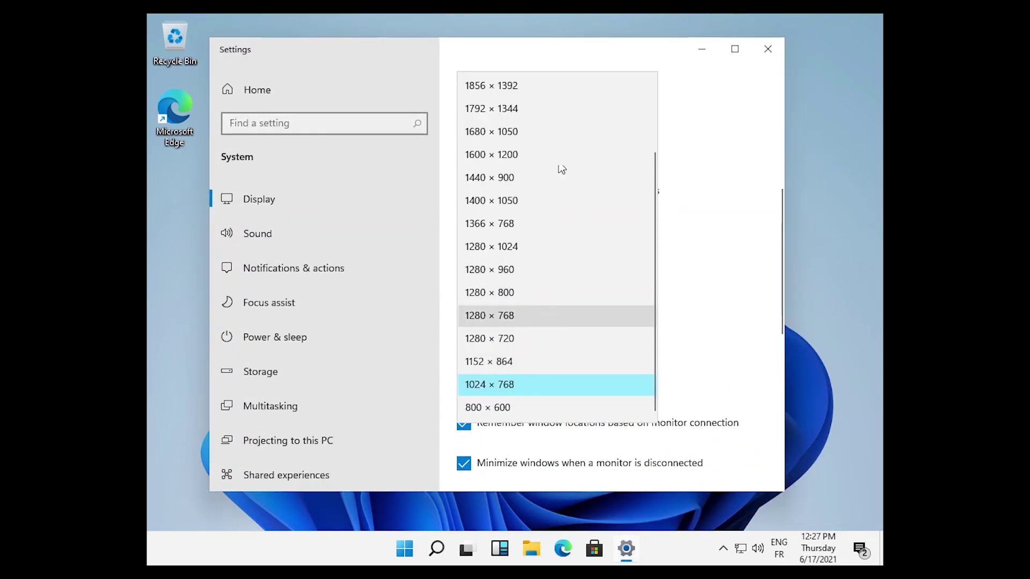
pyautogui.scroll(2, 531, 210)
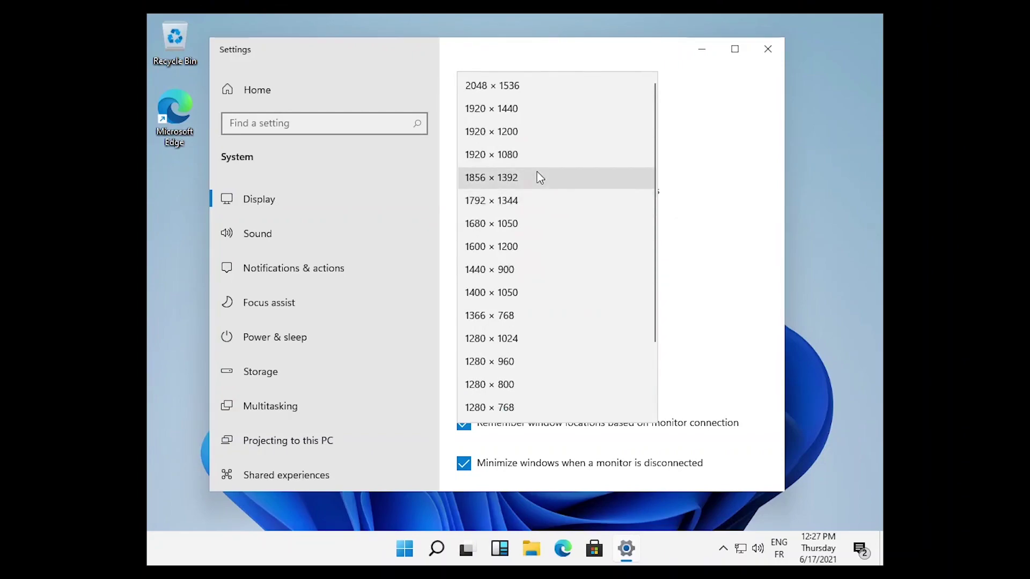
pyautogui.click(544, 154)
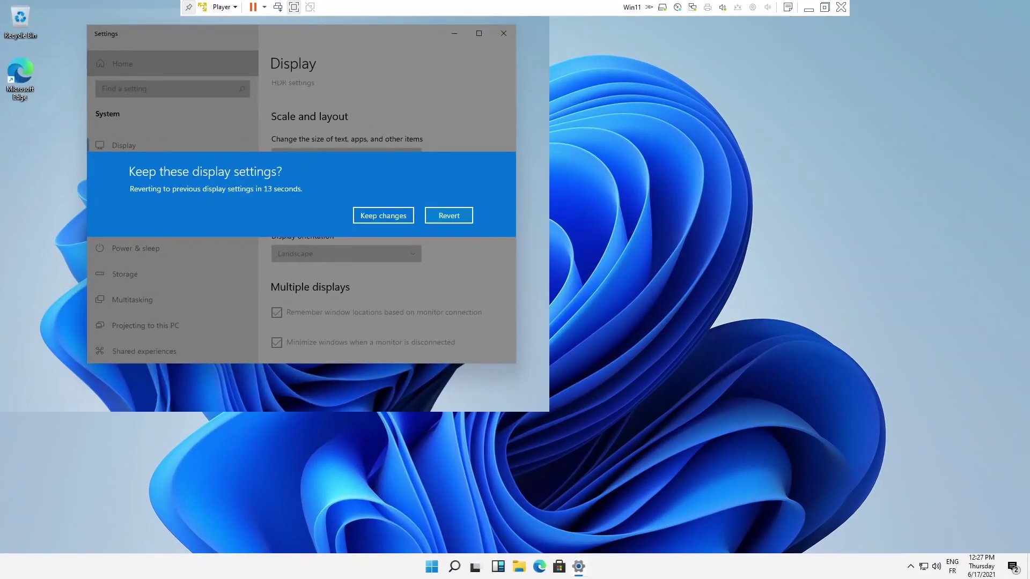
pyautogui.click(378, 214)
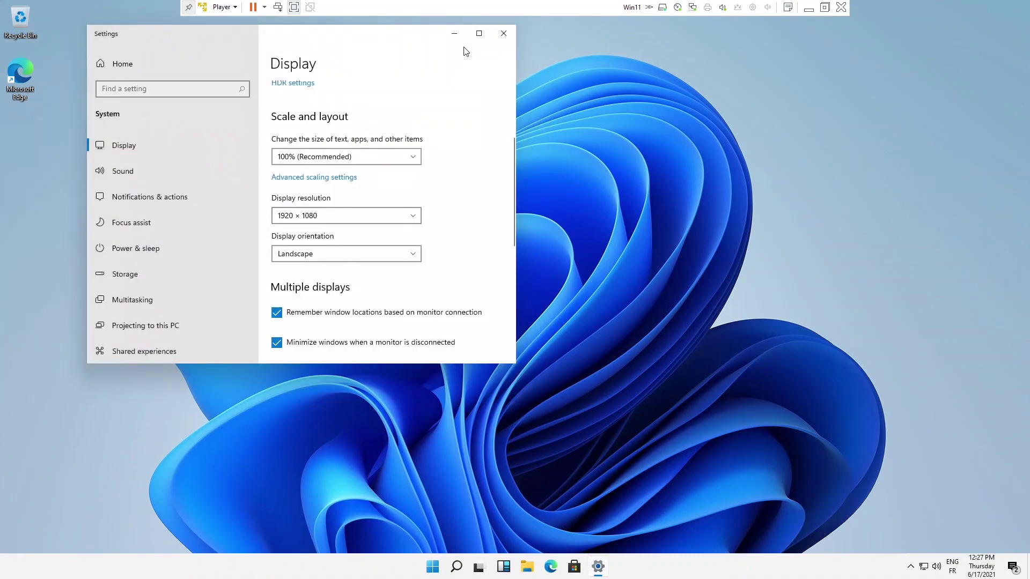
pyautogui.click(513, 35)
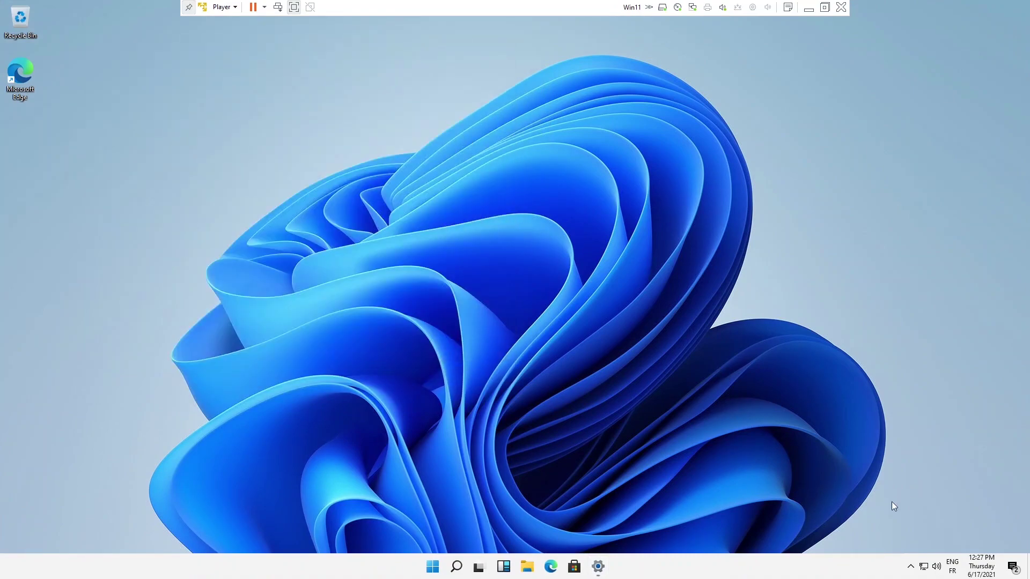
# Check the hidden icons of the notification area and collapse them again.
pyautogui.click(910, 567)
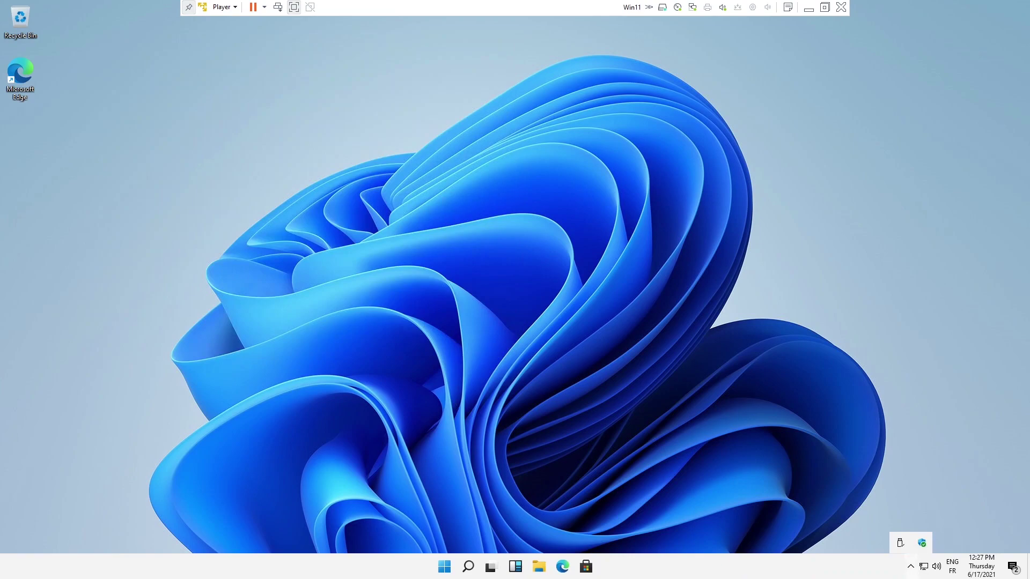
pyautogui.click(656, 429)
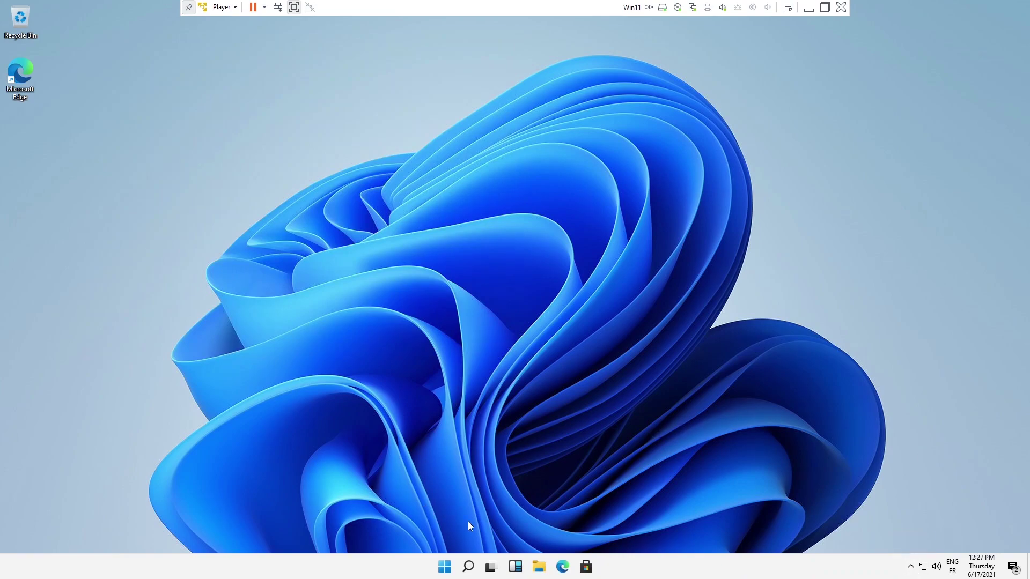
# Examine the Windows edition and activation status in a maximized Settings window, and return to the desktop.
pyautogui.click(445, 564)
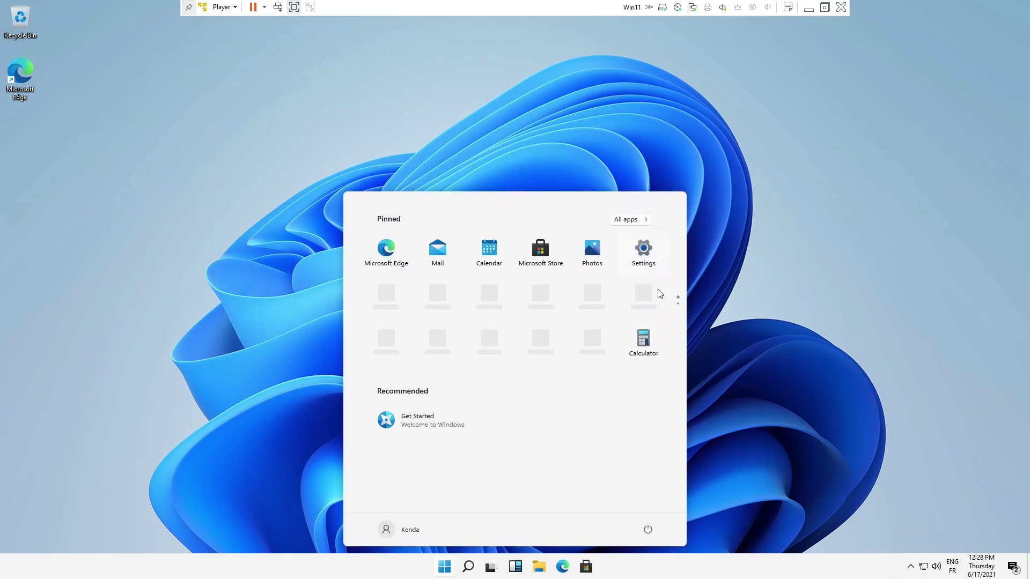
pyautogui.click(643, 251)
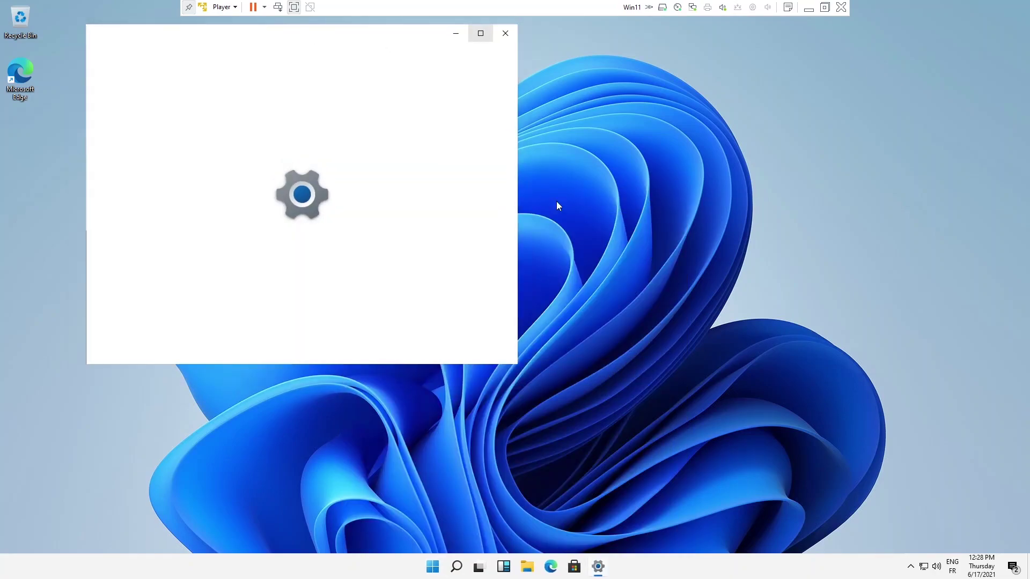
pyautogui.click(479, 32)
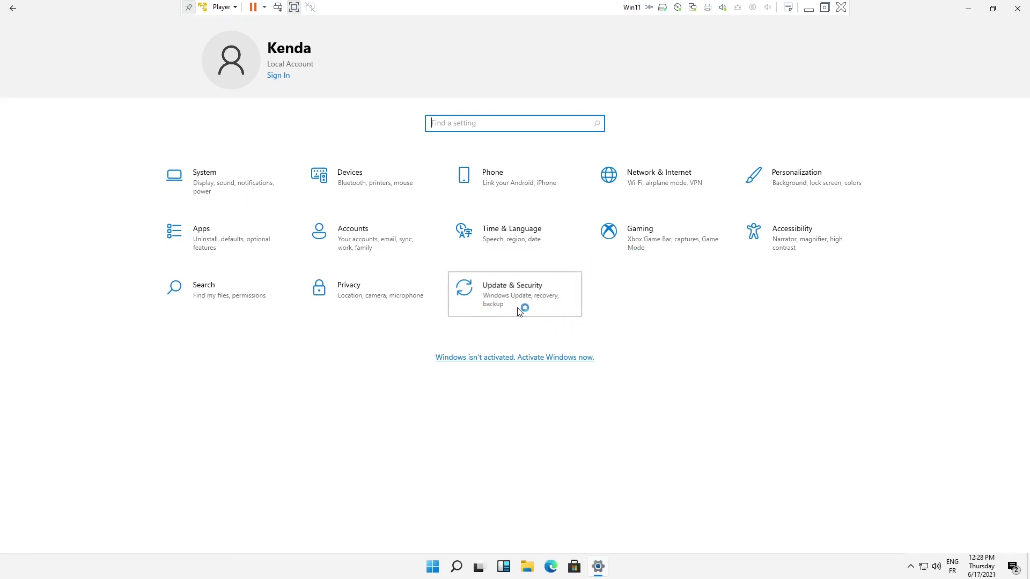
pyautogui.click(571, 306)
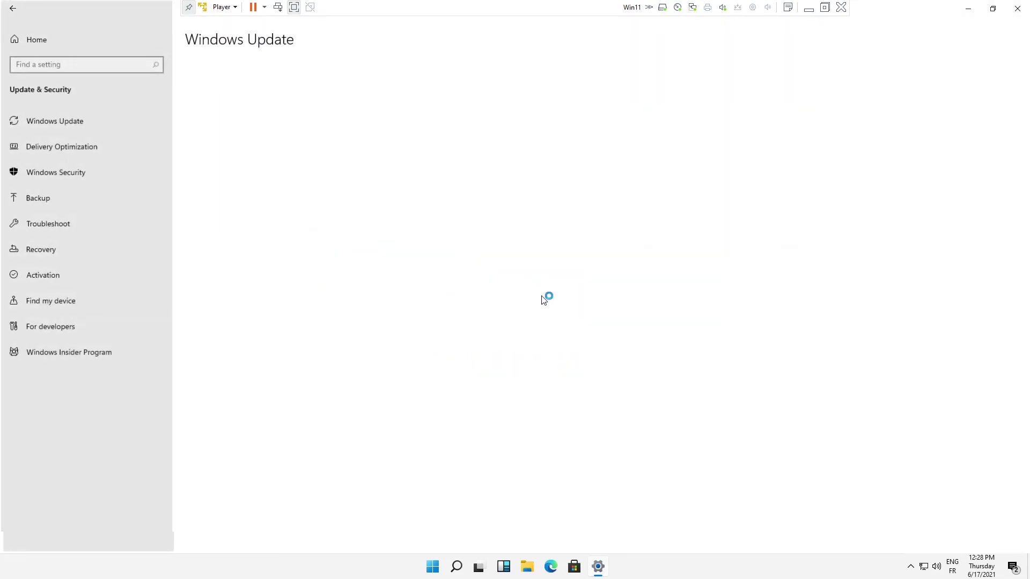
pyautogui.click(99, 285)
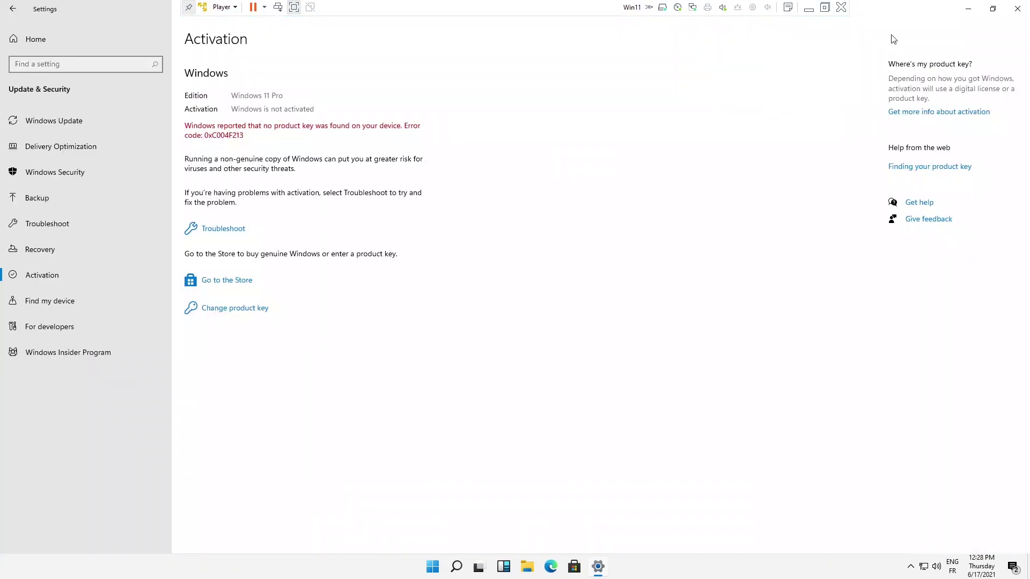
pyautogui.press('super+d')
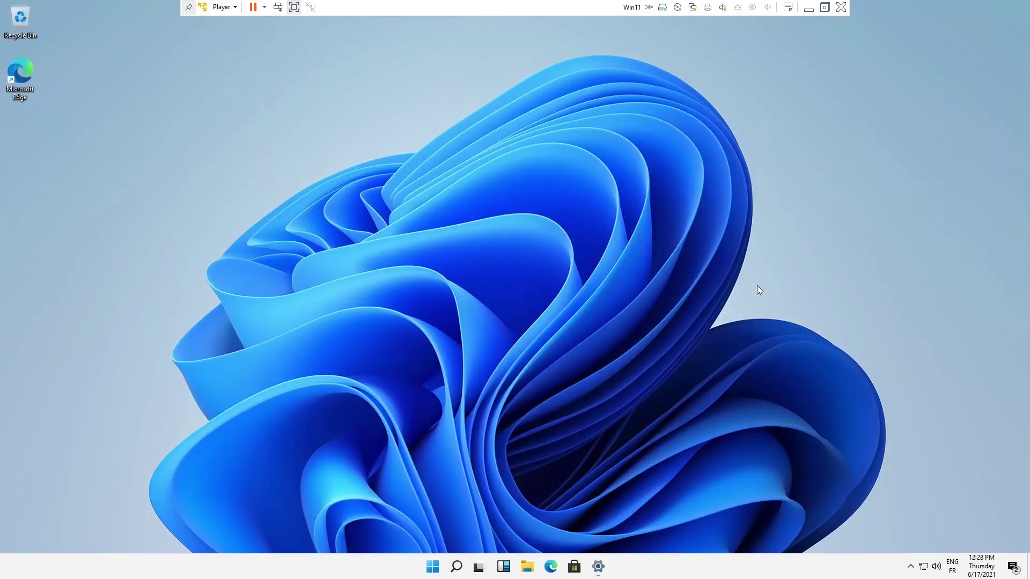